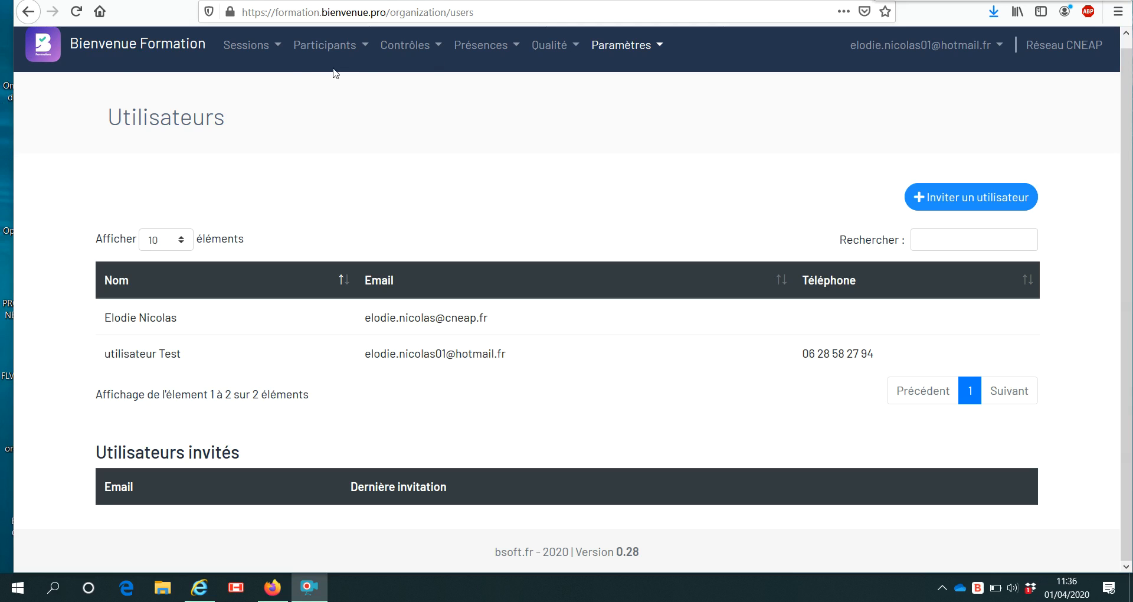
Open Paramètres > Utilisateurs and look over the listed users' e-mail addresses.
left_click(607, 56)
left_click(623, 211)
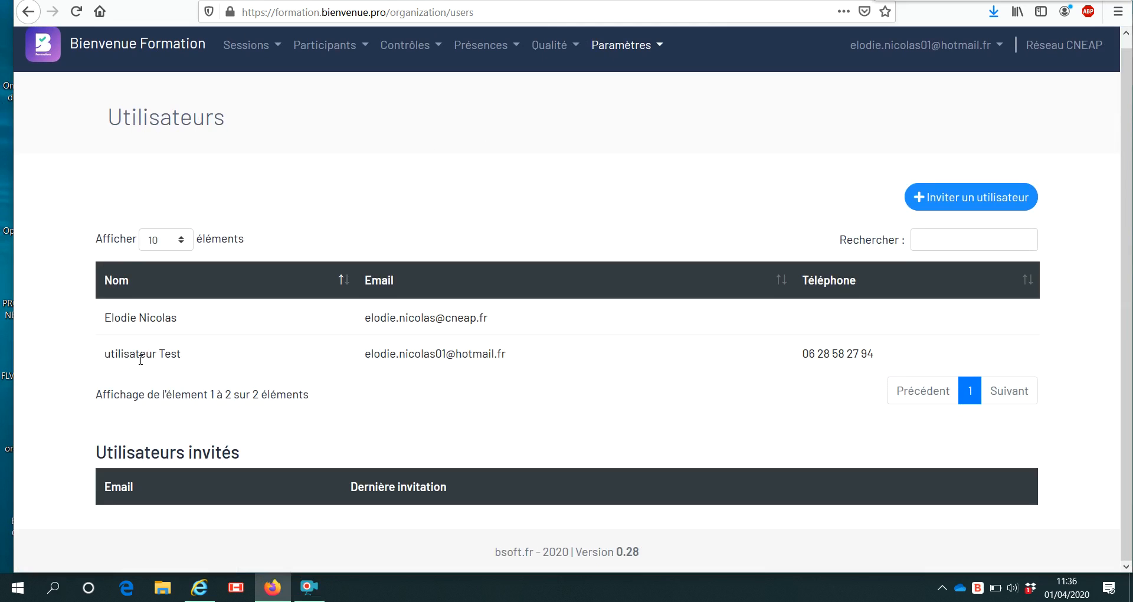
left_click_drag(386, 356, 527, 354)
left_click(548, 373)
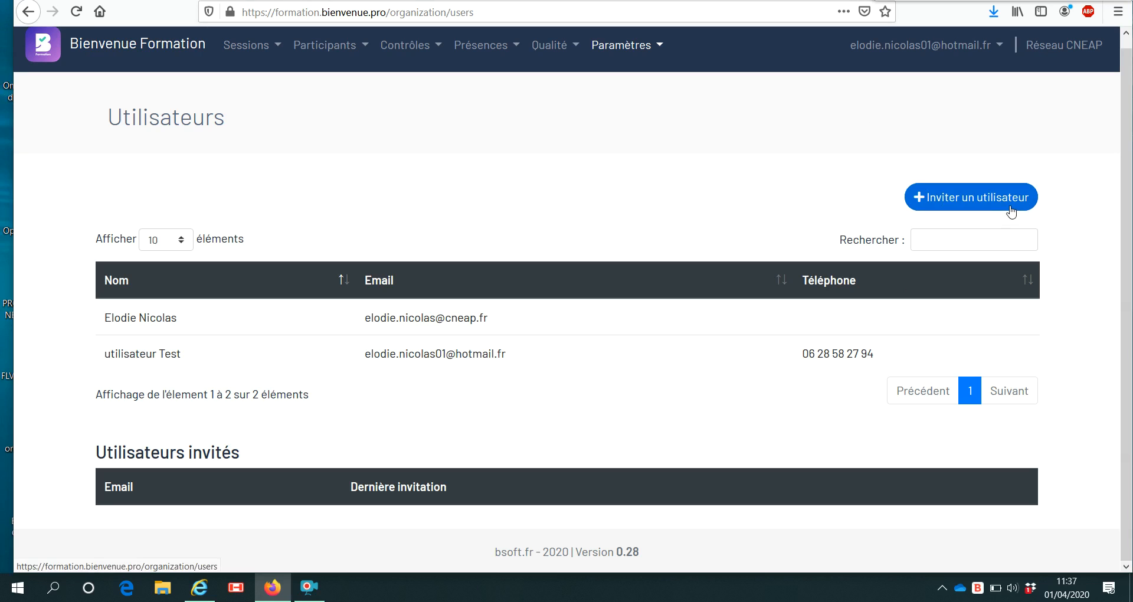
left_click(357, 57)
Start a new animateur with civility Mme, first name Test and last name 3.
left_click(360, 80)
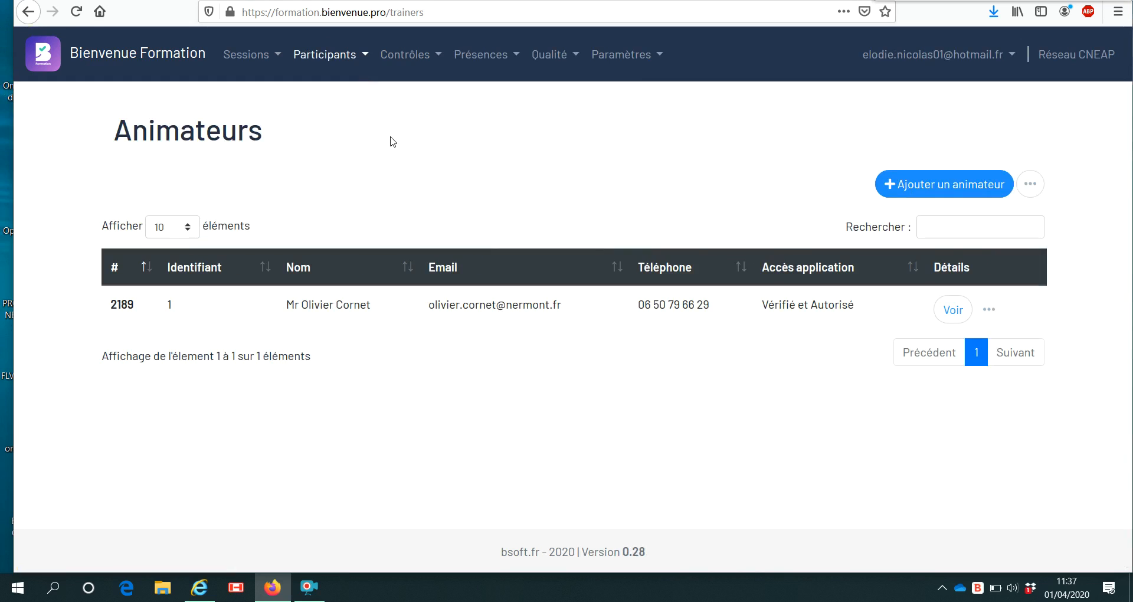
left_click(933, 195)
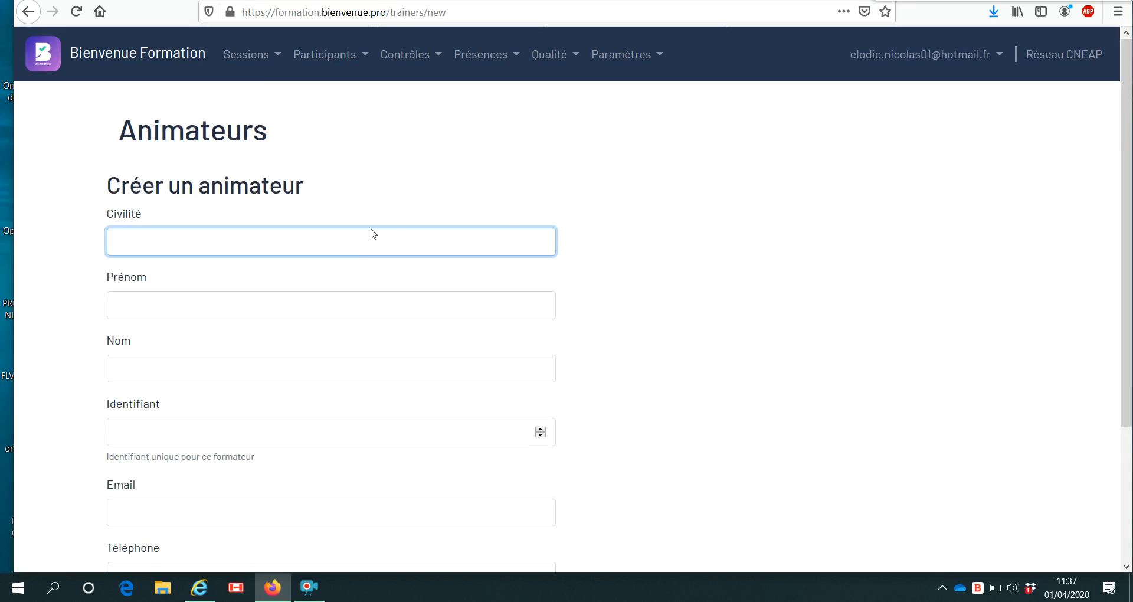
type("Mme")
left_click(264, 306)
type("Test")
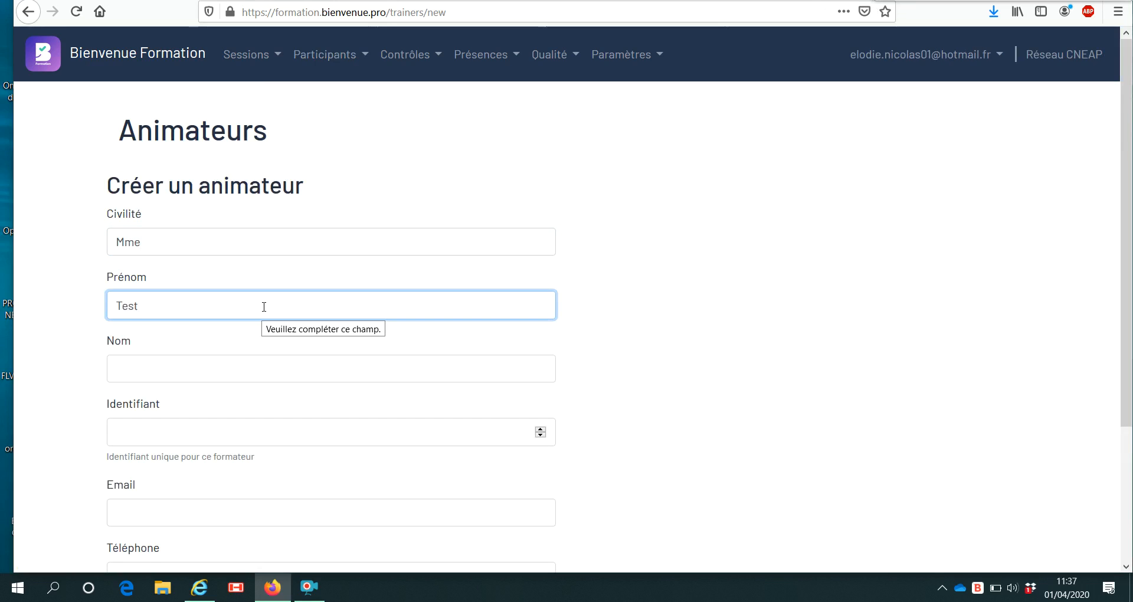
left_click(273, 367)
type("3")
scroll(247, 386, "down", 1)
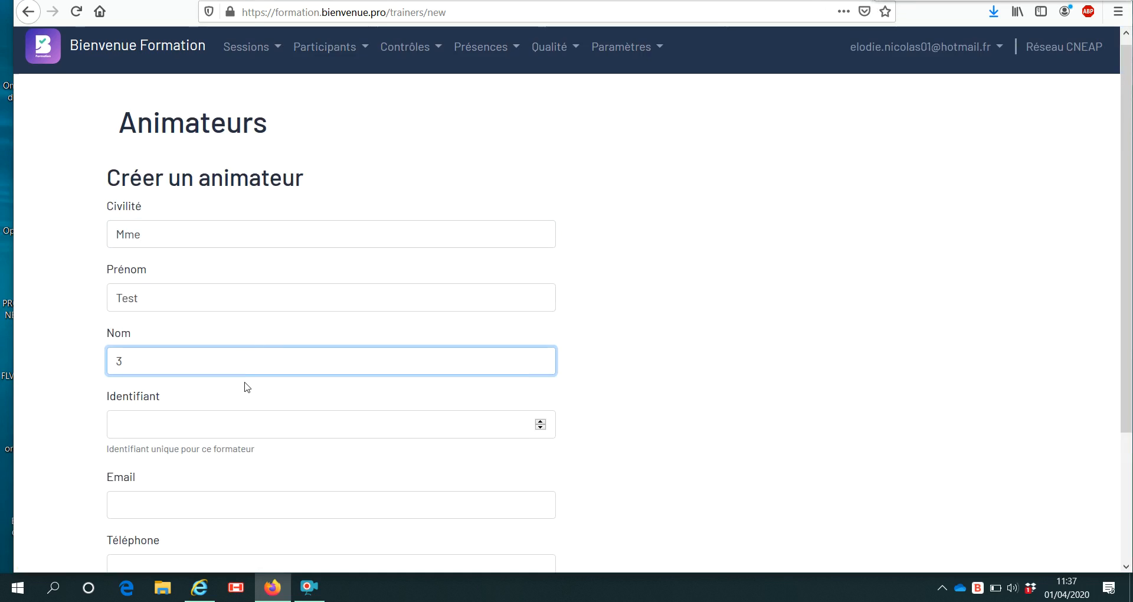
scroll(247, 386, "down", 2)
left_click(902, 1)
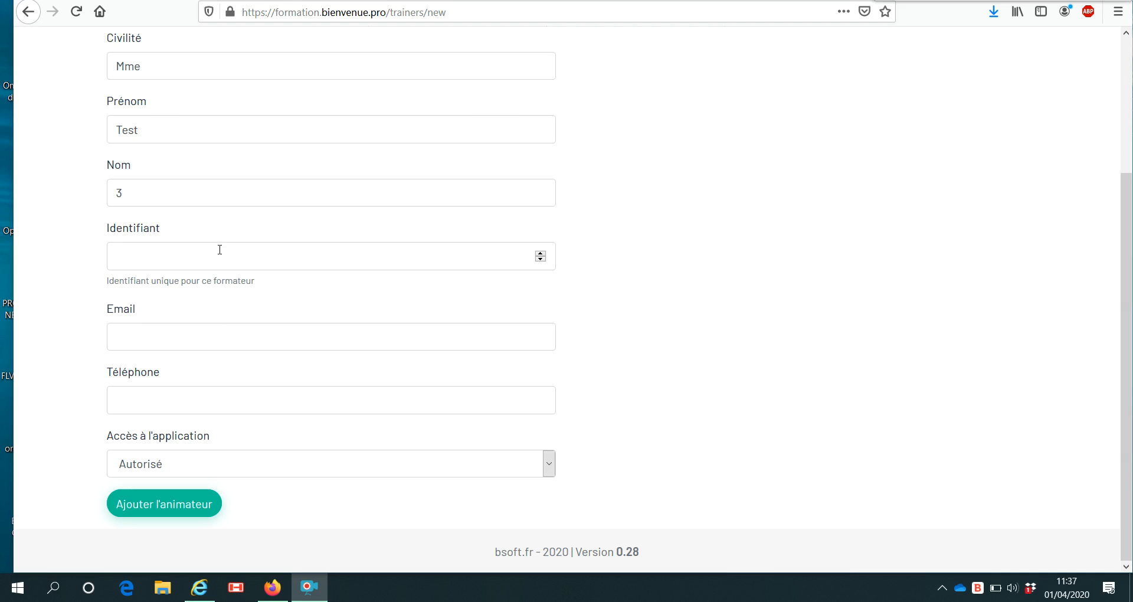
Enter identifier 112 plus the animateur's e-mail address and phone number.
left_click(203, 260)
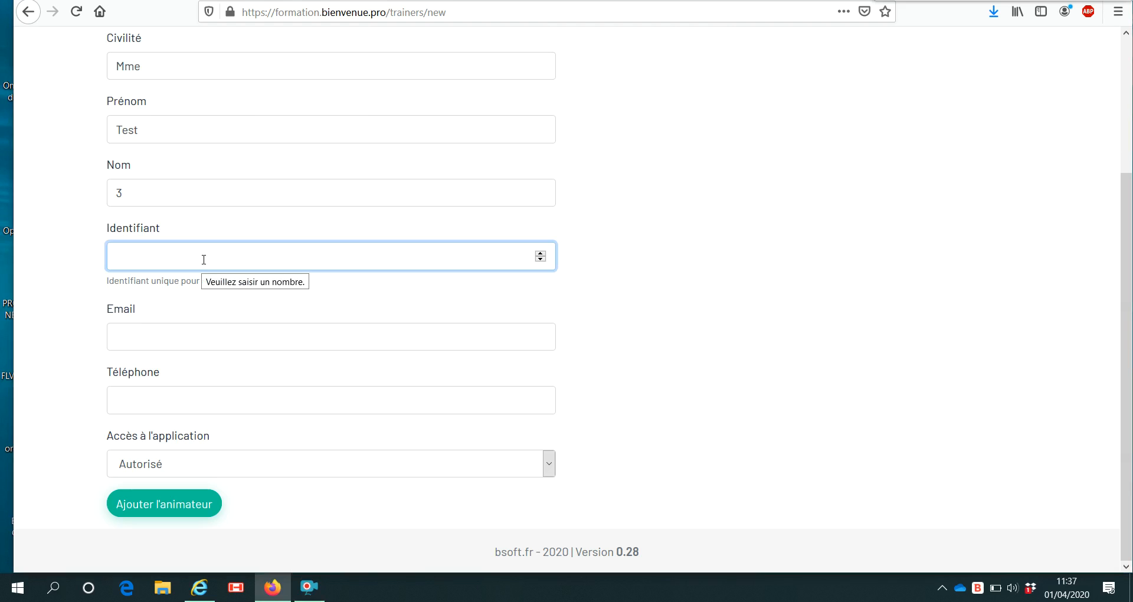
type("112")
left_click(202, 330)
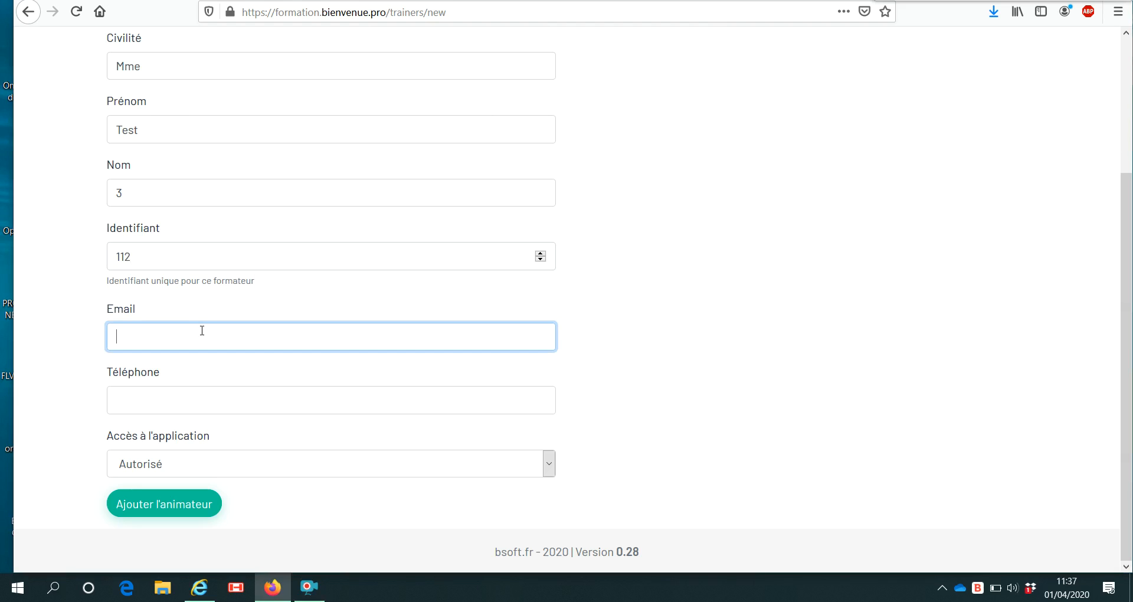
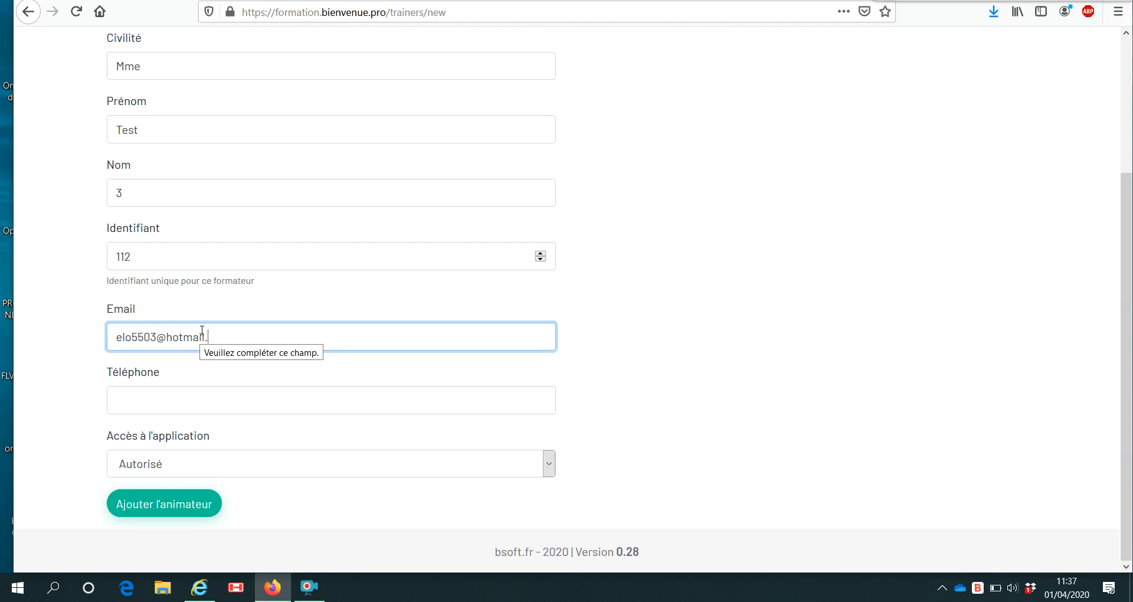
key("BackSpace")
key("BackSpace")
key("BackSpace")
key("BackSpace")
key("BackSpace")
key("BackSpace")
key("BackSpace")
key("BackSpace")
key("BackSpace")
key("BackSpace")
key("BackSpace")
key("BackSpace")
key("BackSpace")
key("BackSpace")
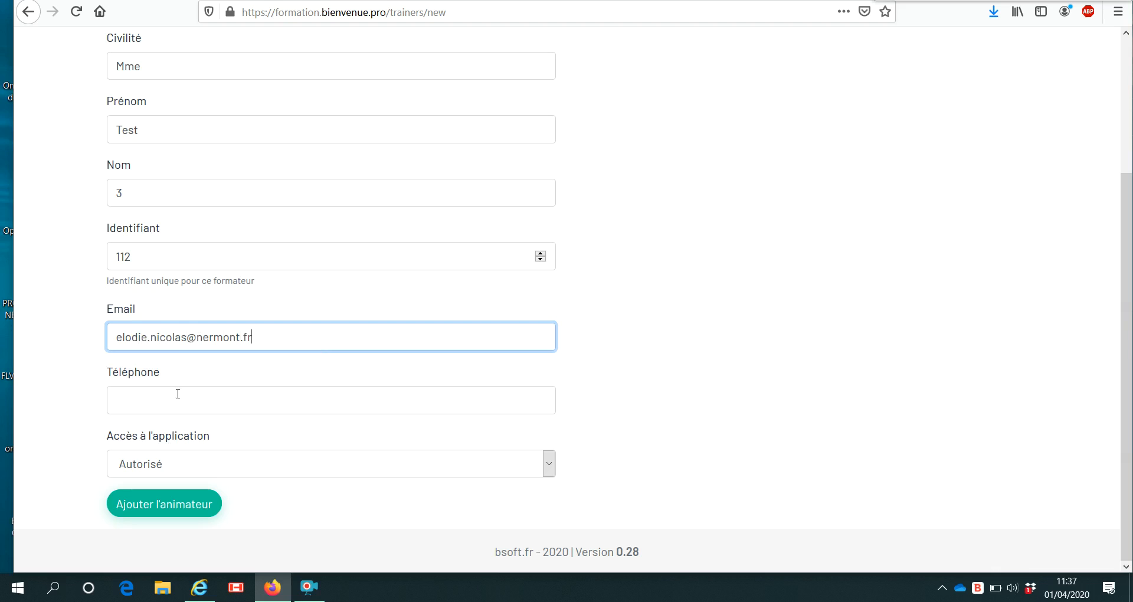
left_click(178, 402)
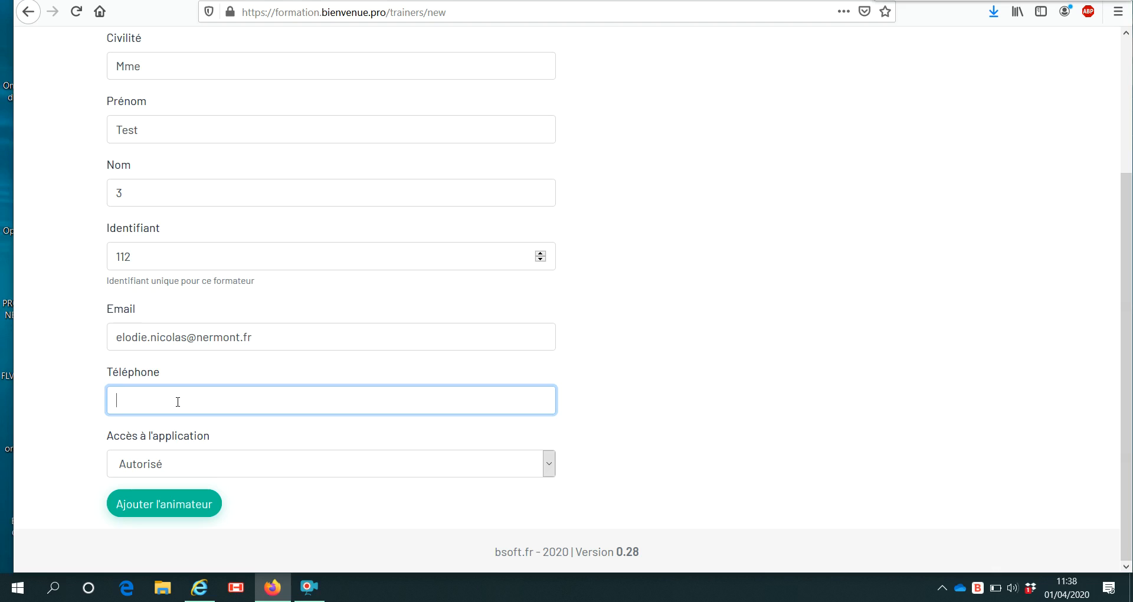
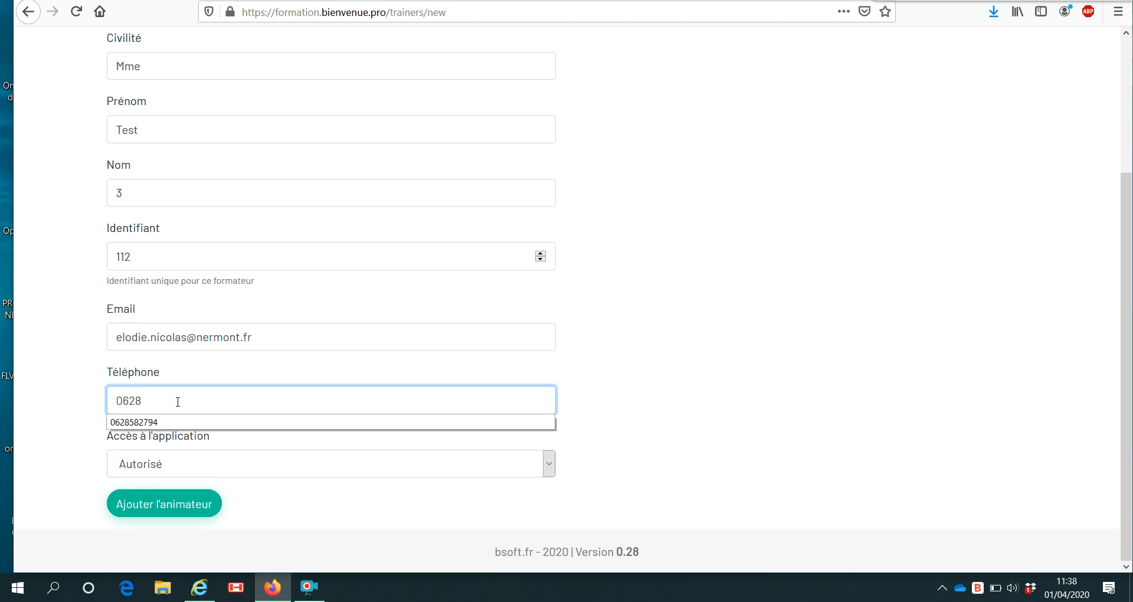
Create the animateur and send them the account invitation e-mail.
left_click(162, 514)
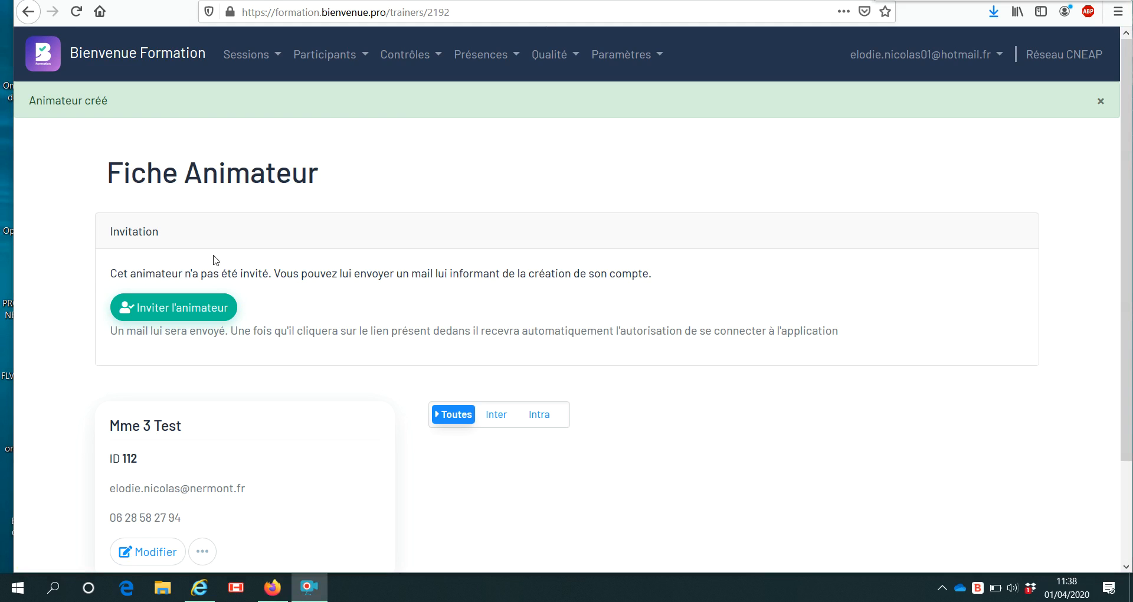
left_click(177, 307)
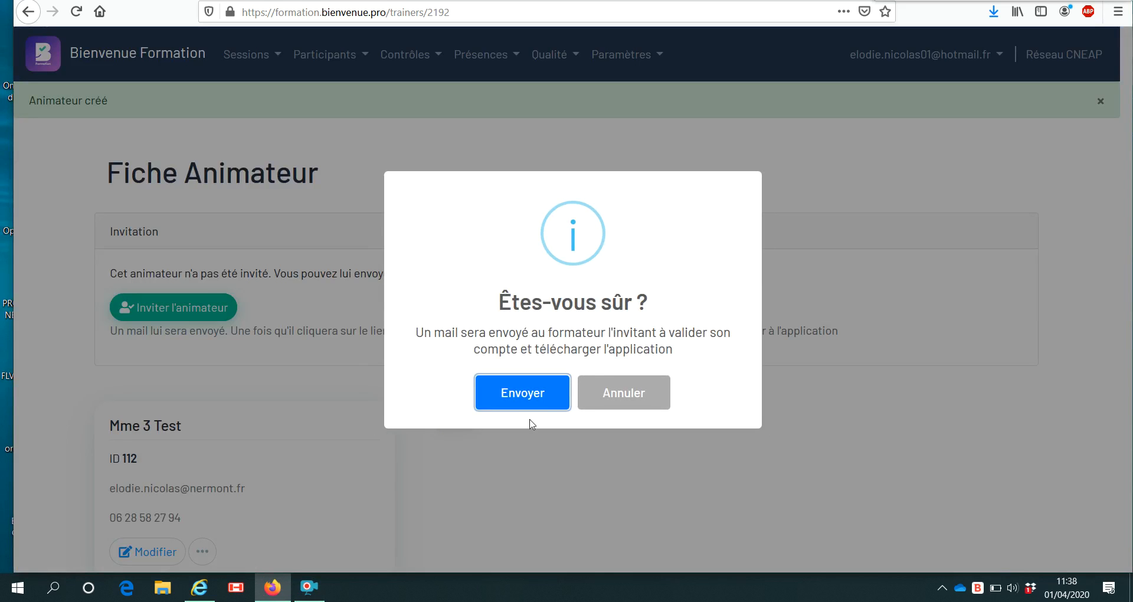
left_click(531, 399)
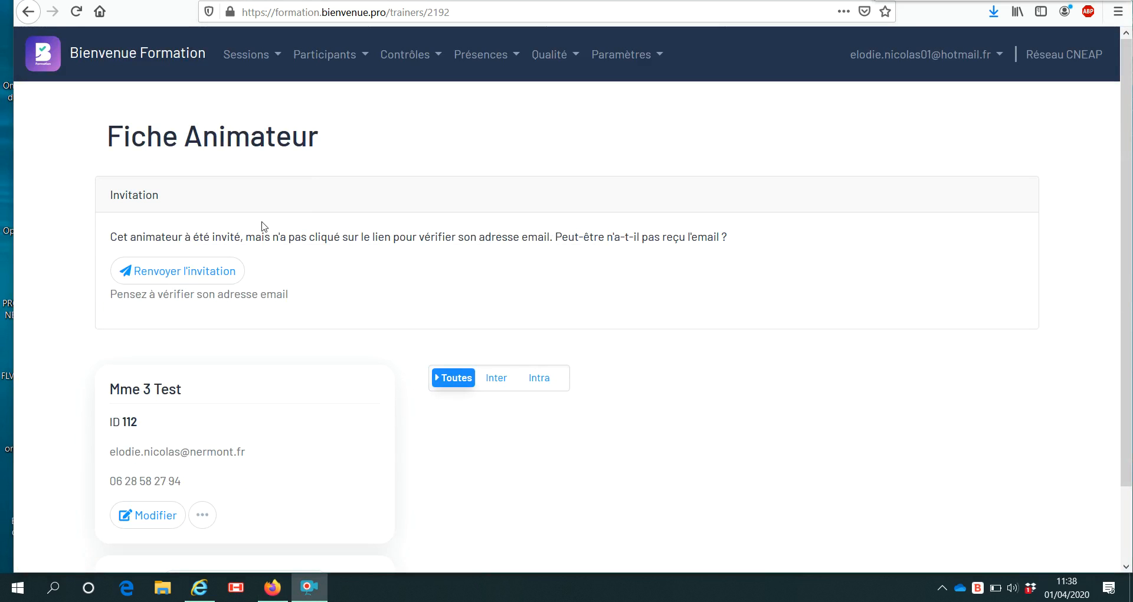
Resend the invitation, then confirm the account from the newest 'Création de compte' email in Outlook.
left_click(160, 280)
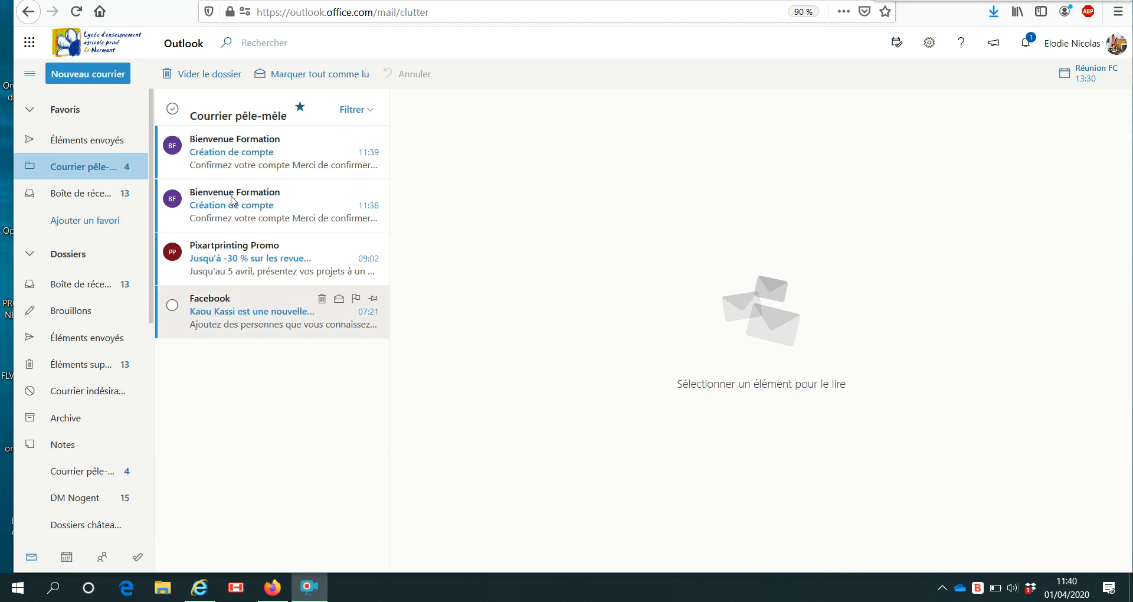
left_click(263, 154)
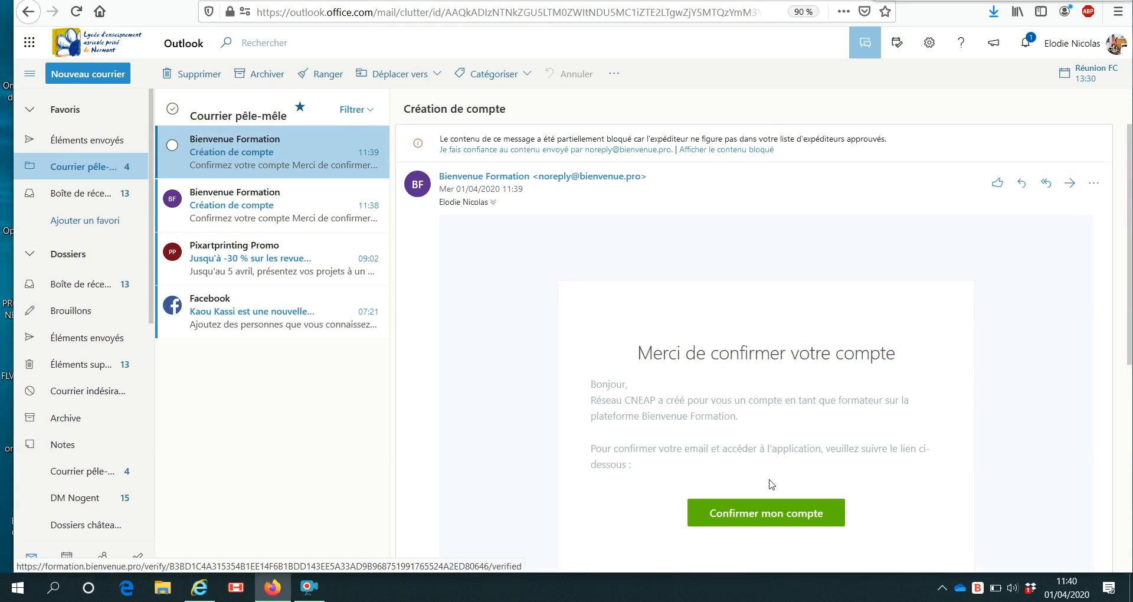
left_click(707, 493)
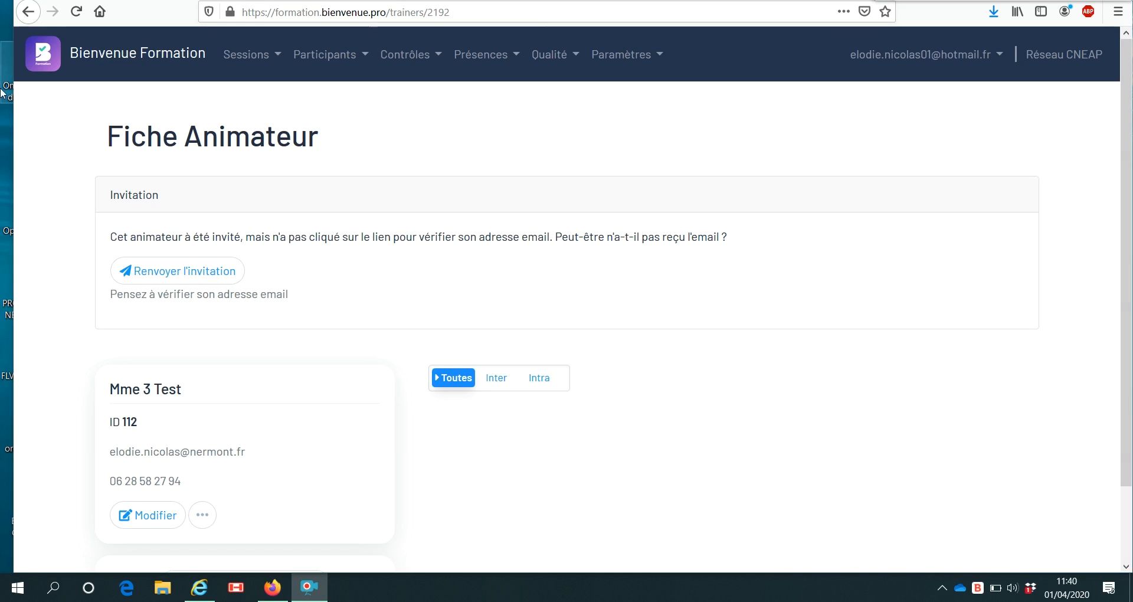
Open Participants > Stagiaires, review the Ajouter un stagiaire form, and return to the list.
left_click(347, 56)
left_click(346, 111)
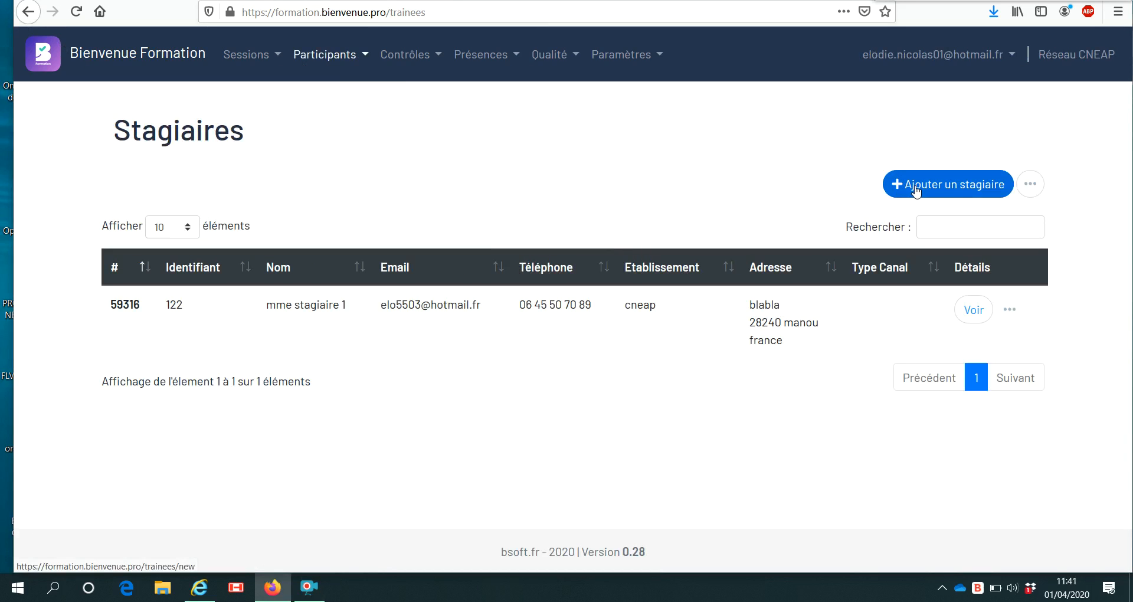
left_click(916, 186)
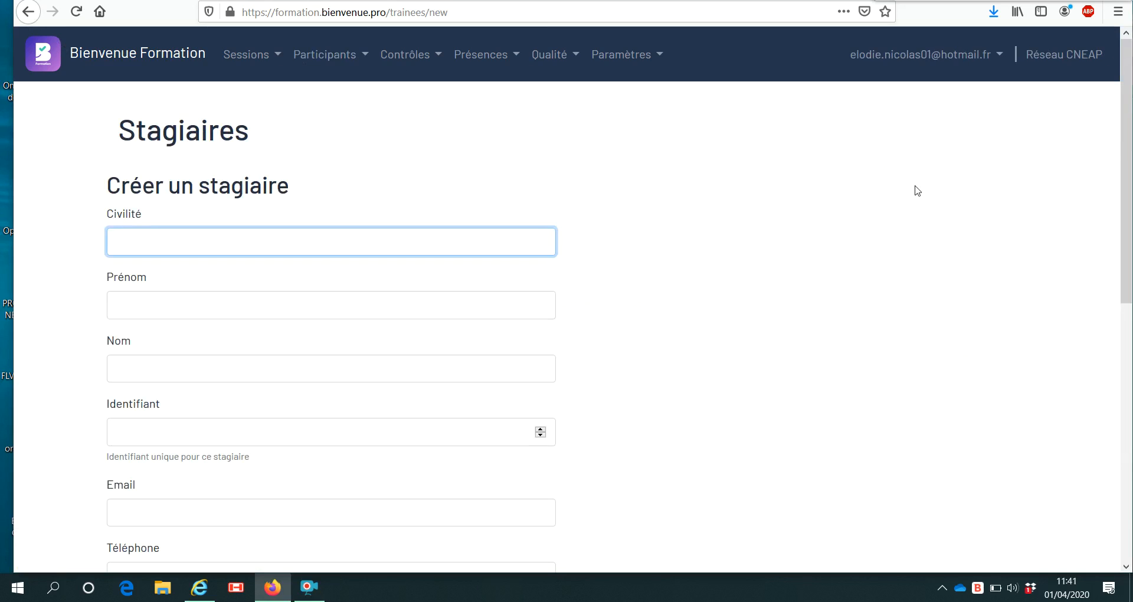
scroll(306, 238, "down", 8)
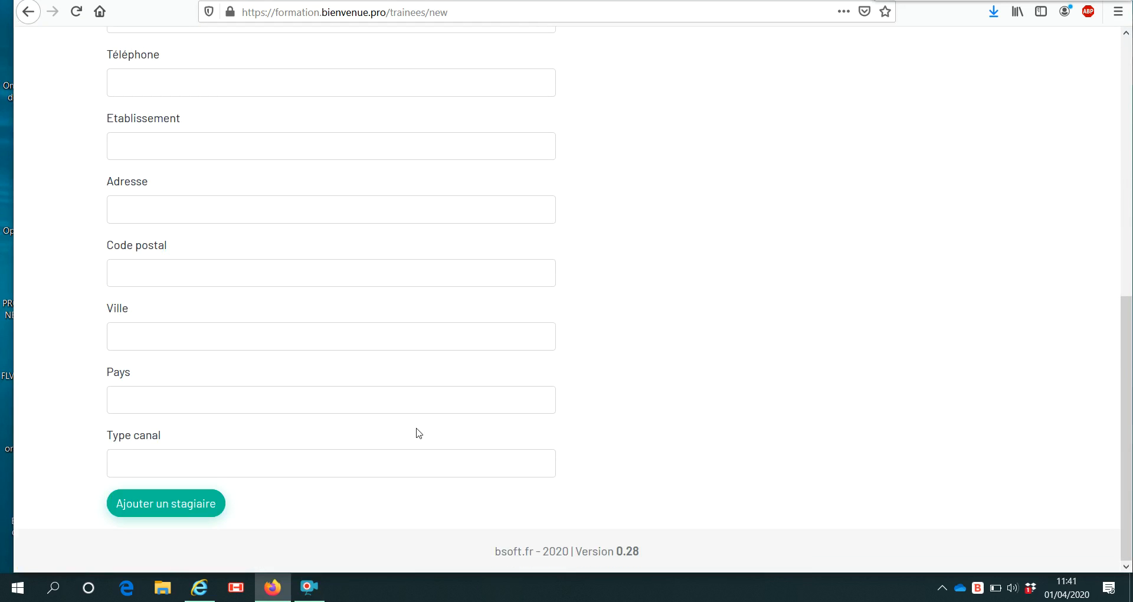
scroll(418, 433, "up", 10)
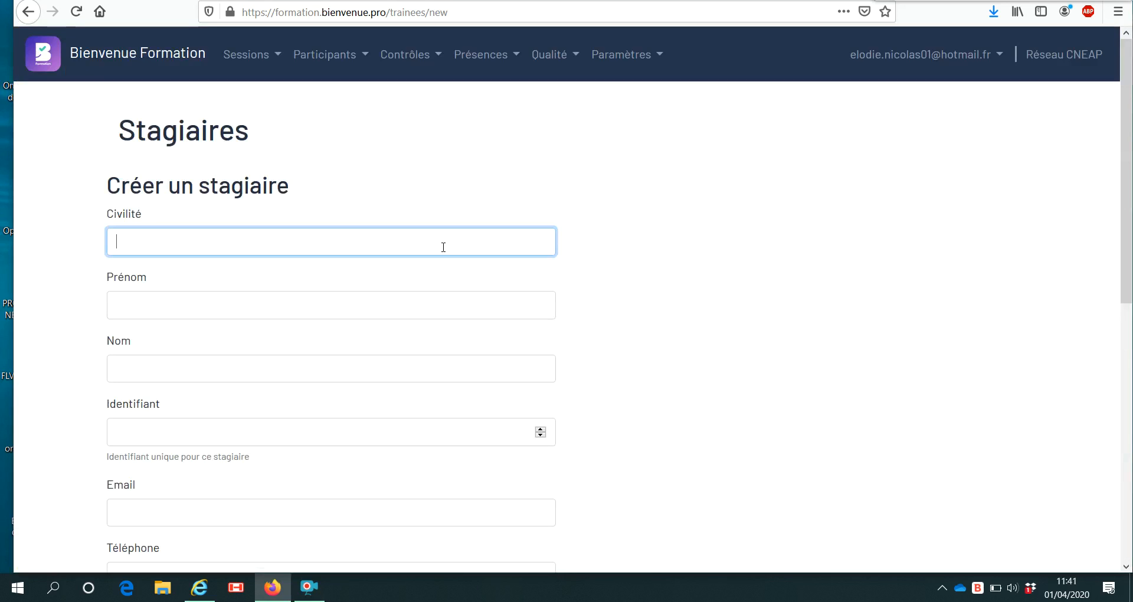
left_click(23, 21)
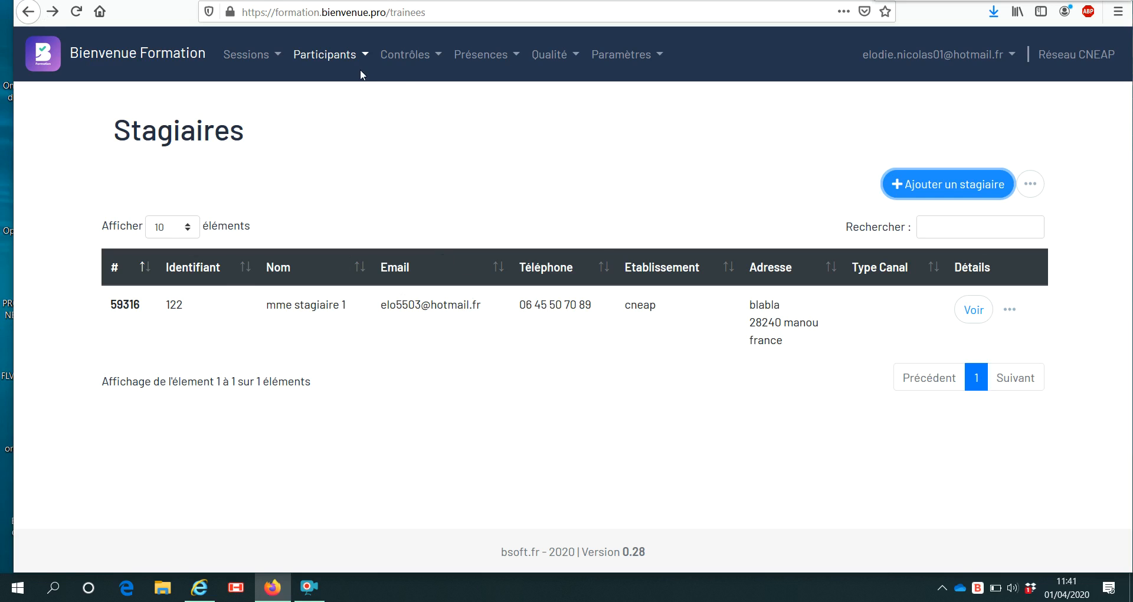
Go to Sessions > Formations and start a new training titled 'Formation Test'.
left_click(343, 59)
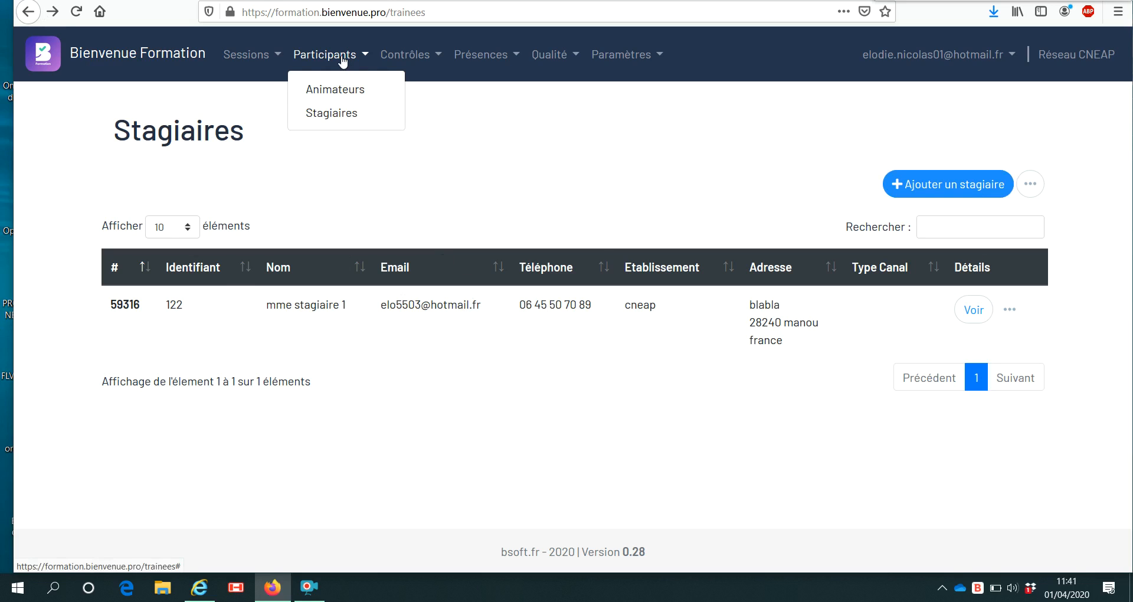
left_click(273, 60)
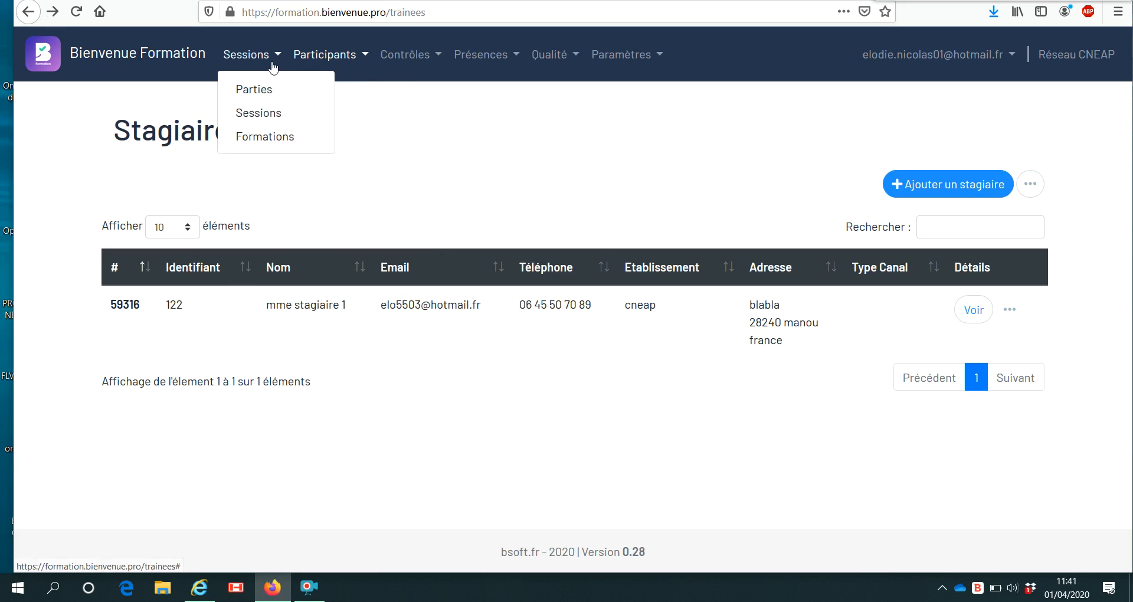
left_click(272, 139)
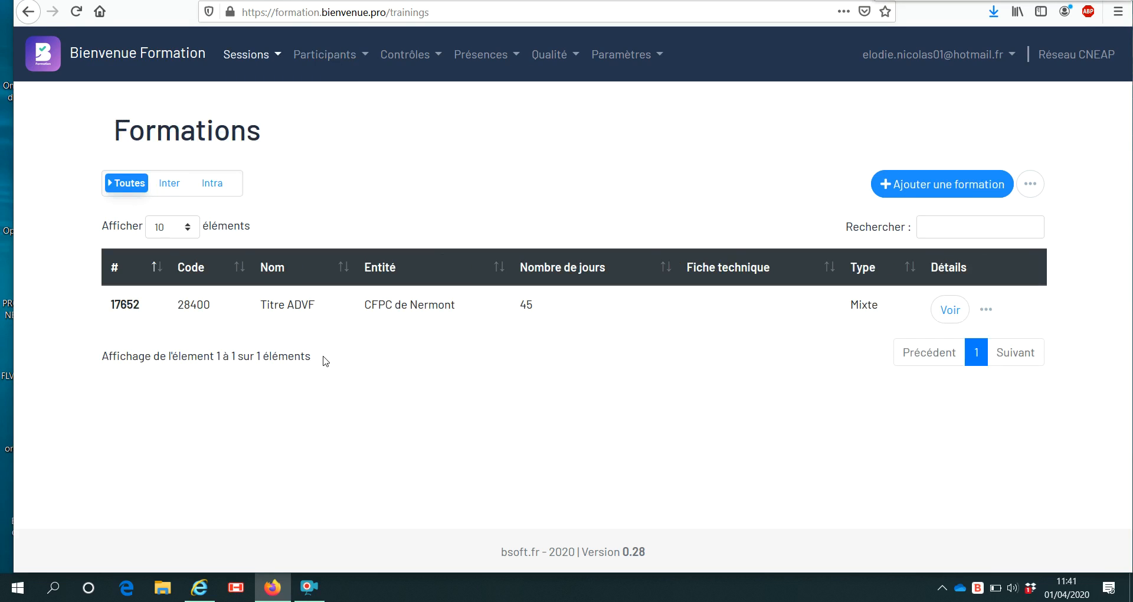
left_click(960, 188)
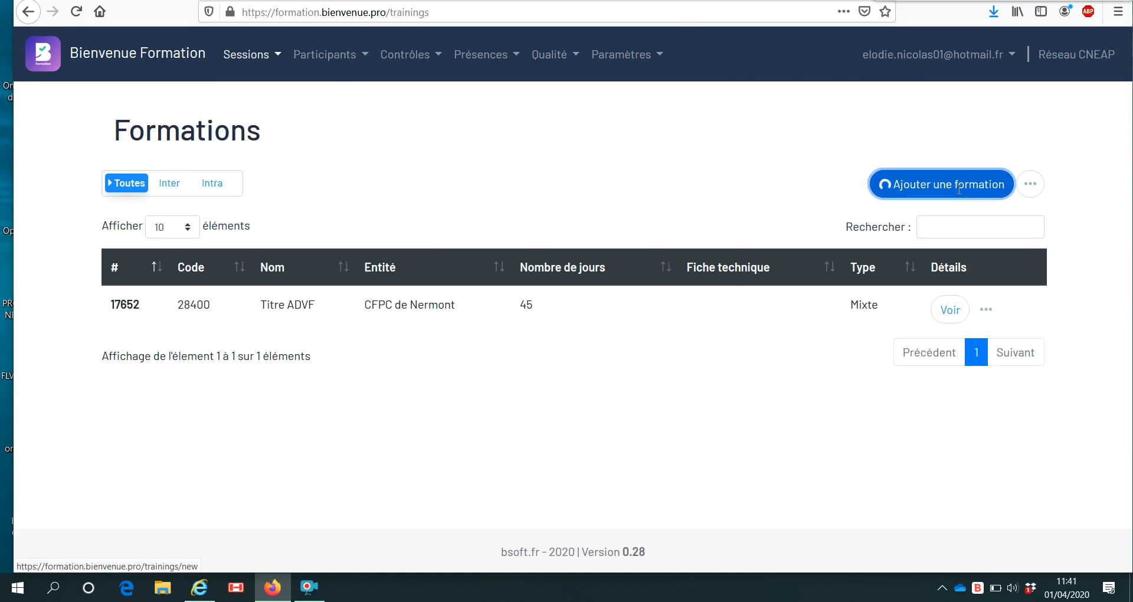
type("Formùation")
key("BackSpace")
key("BackSpace")
key("BackSpace")
key("BackSpace")
key("BackSpace")
key("BackSpace")
type("ation Test")
left_click(931, 204)
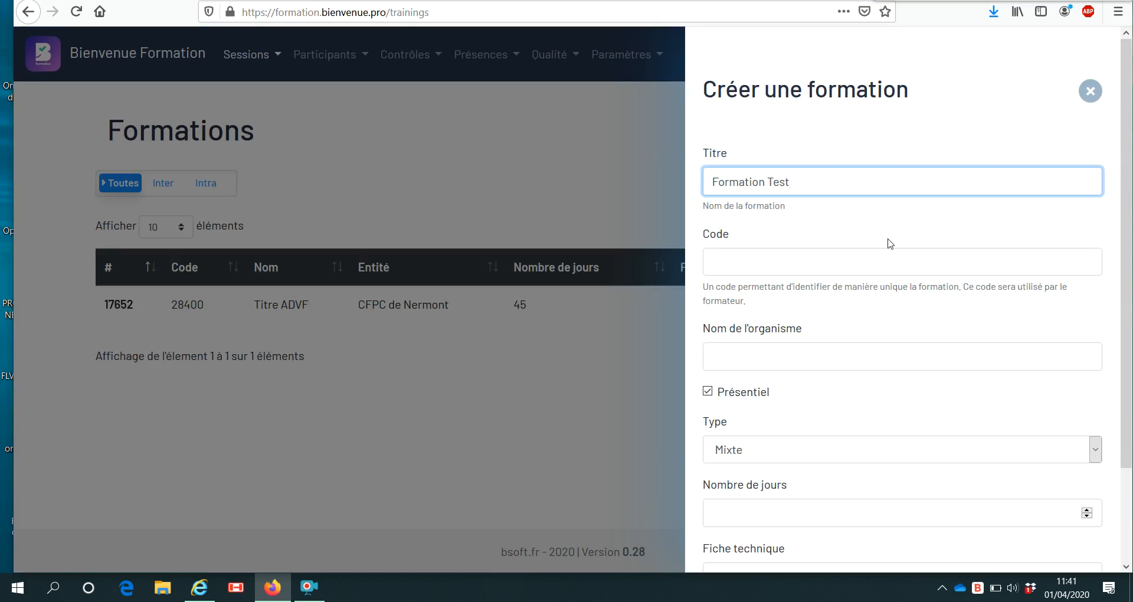
Set code 2828, organisation réseau cneap and 2 days, then save the training.
left_click(874, 260)
type("2828")
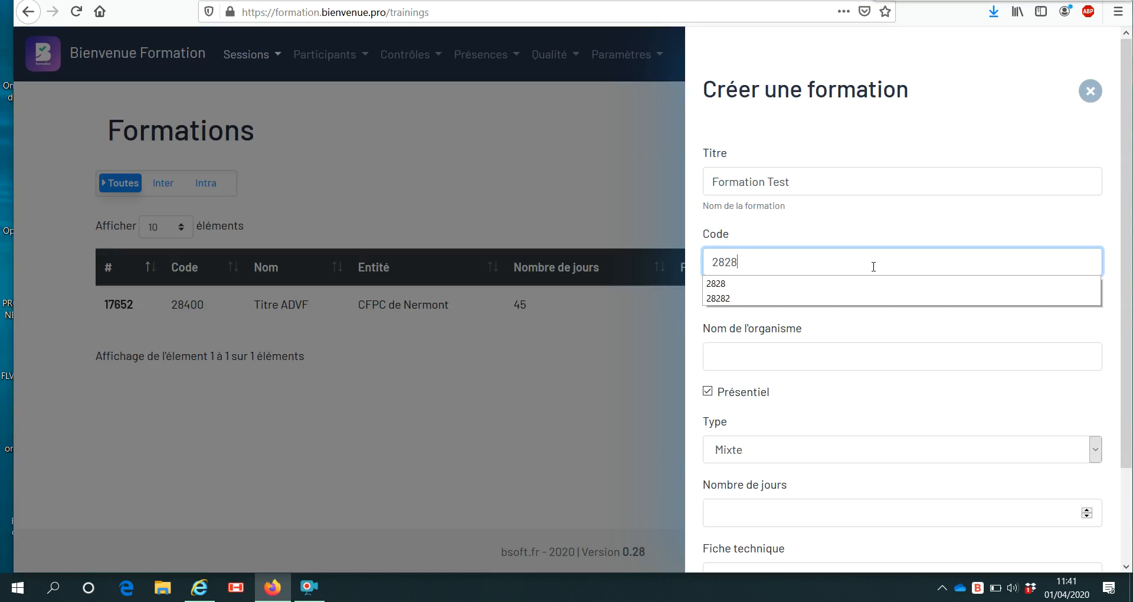
left_click(870, 284)
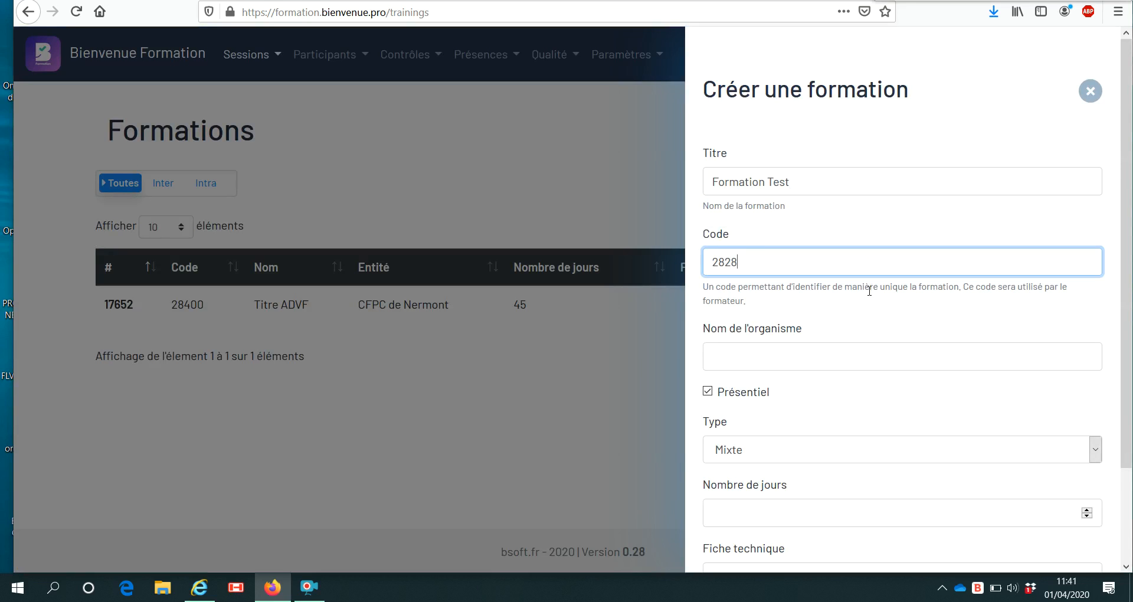
left_click(841, 349)
type("cena")
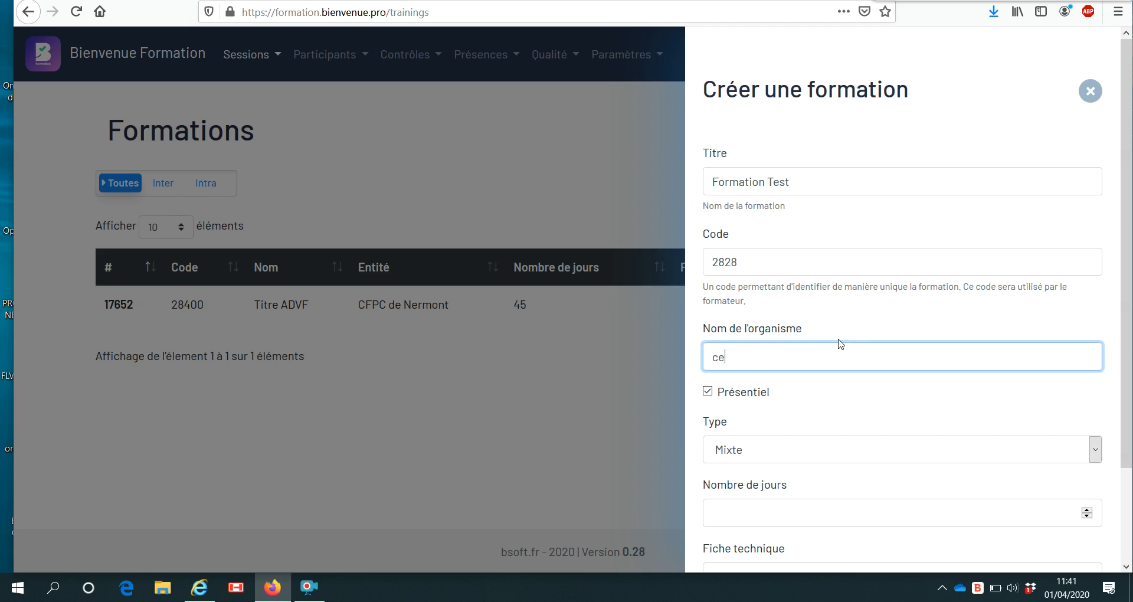
key("BackSpace")
key("BackSpace")
key("BackSpace")
type("neap")
left_click(837, 392)
scroll(797, 443, "down", 2)
left_click(796, 404)
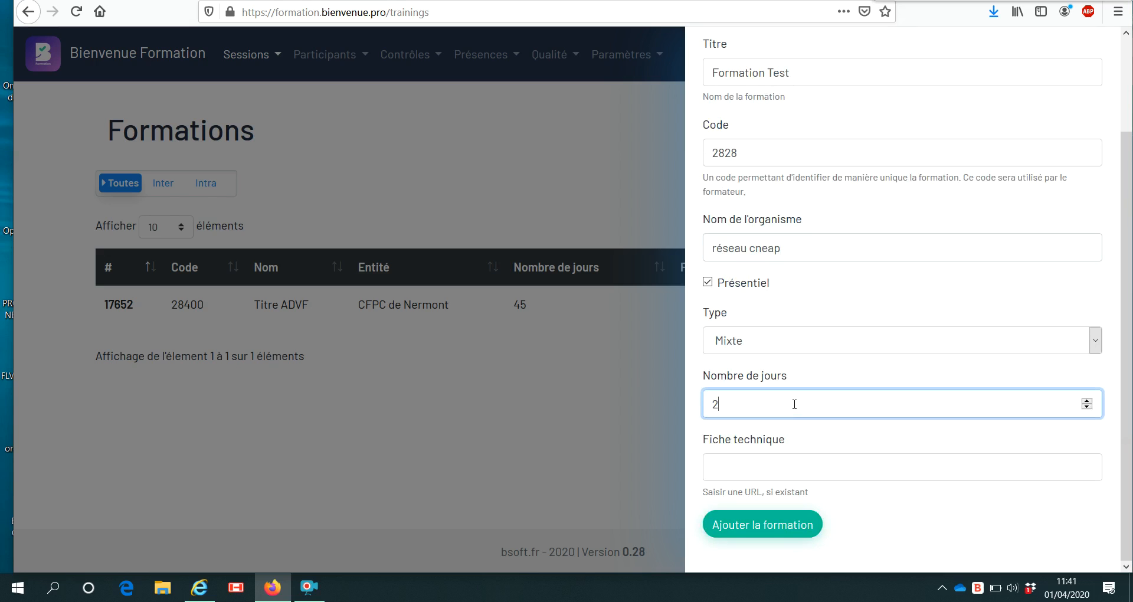
left_click(792, 529)
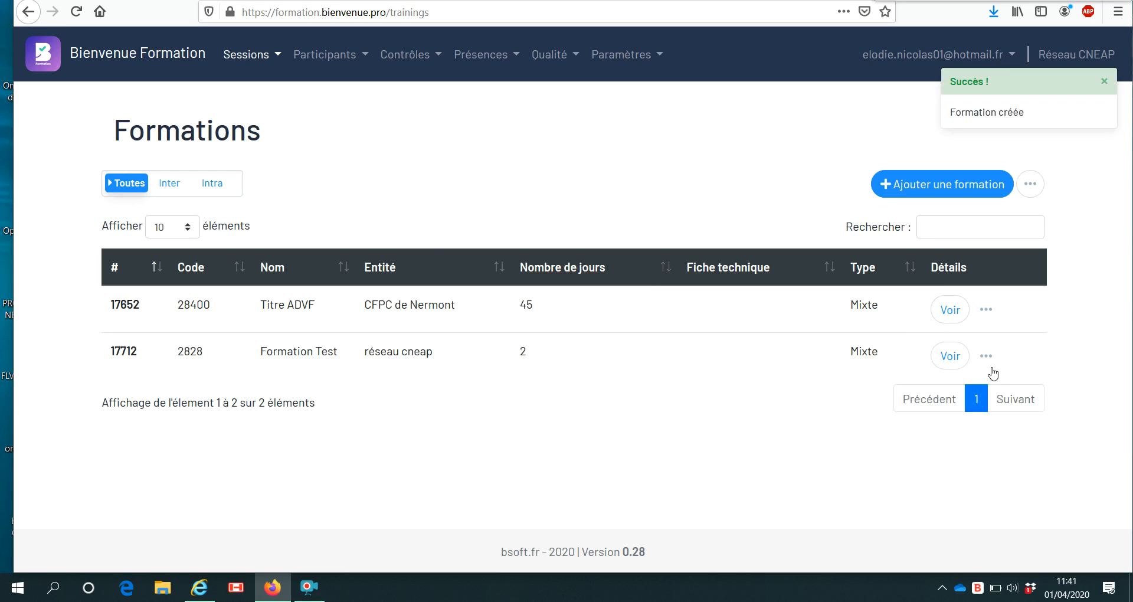
left_click(948, 358)
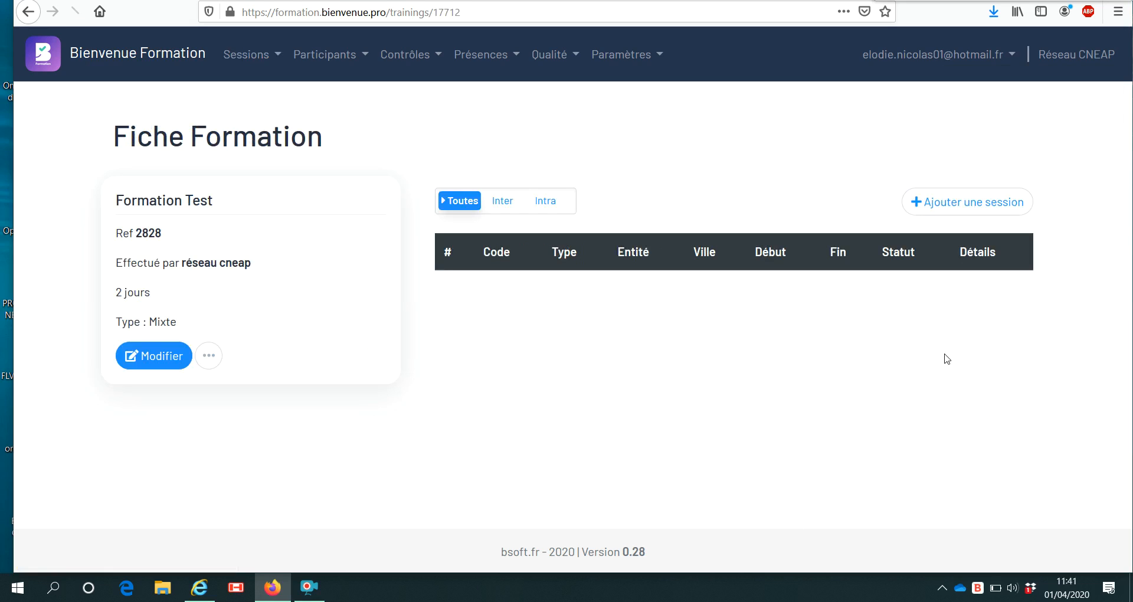
Add session 2828 in manou, running 01/04/2020 to 02/04/2020, to Formation Test.
left_click(952, 207)
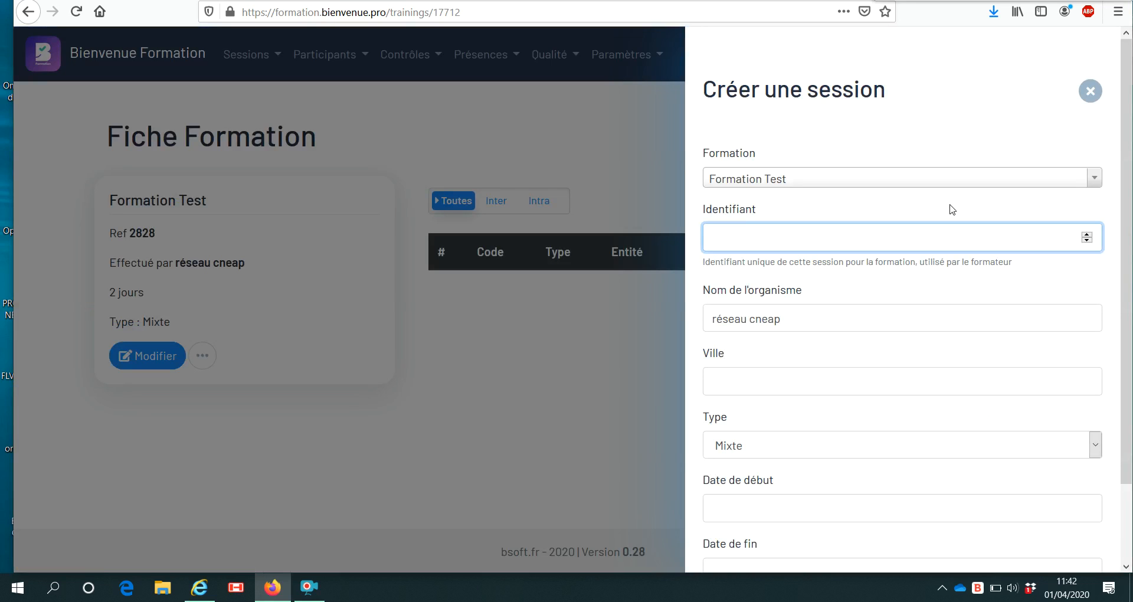
type("2828")
left_click(791, 323)
left_click(782, 385)
type("manou")
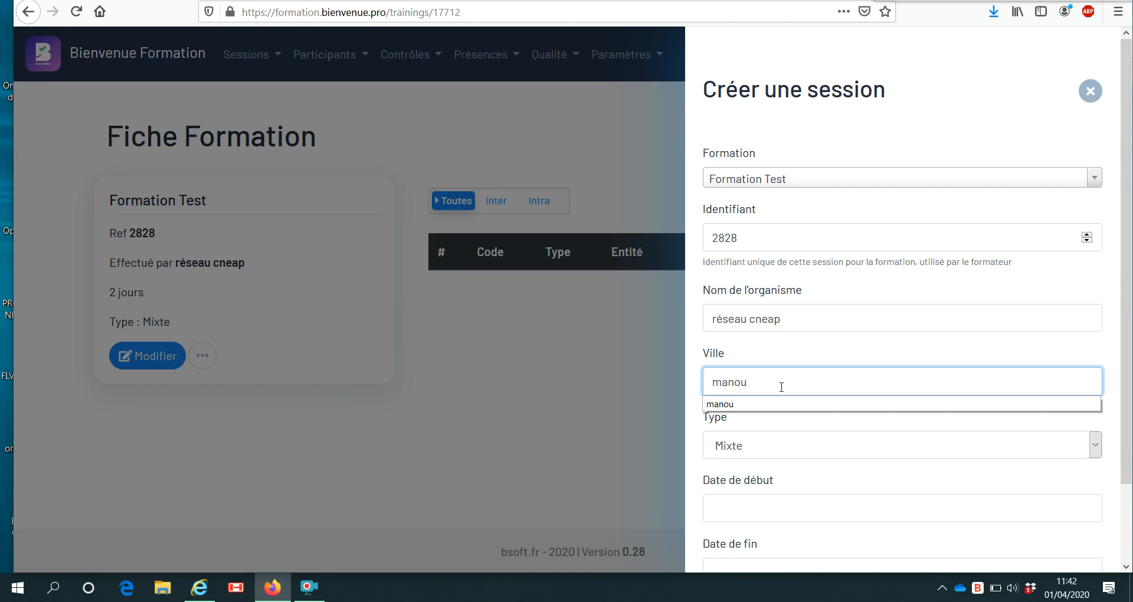
left_click(793, 406)
scroll(818, 460, "down", 2)
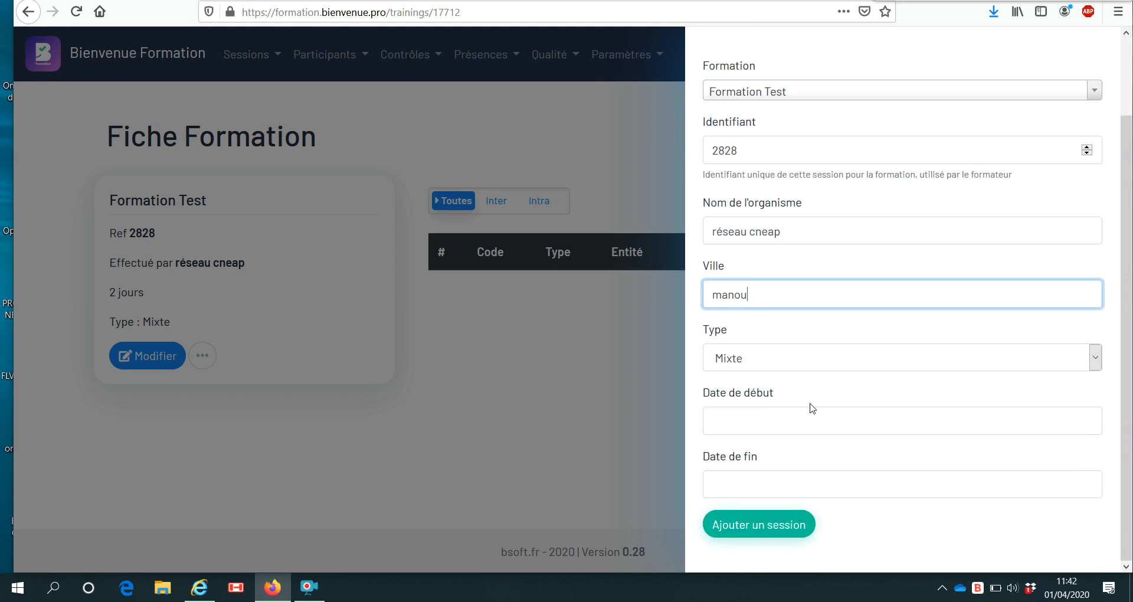
left_click(812, 416)
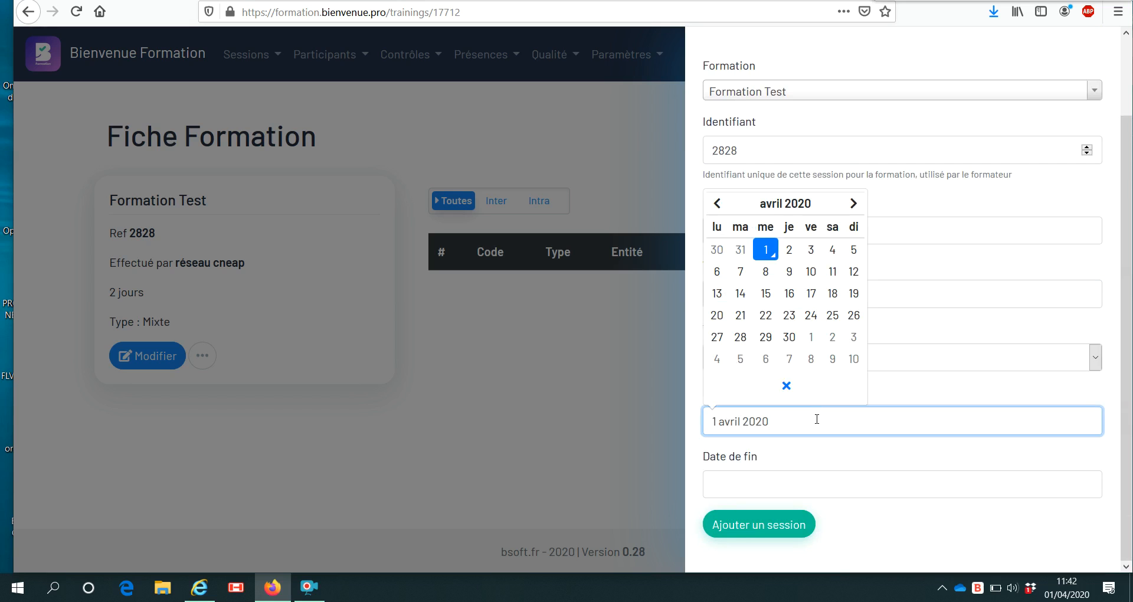
left_click(767, 252)
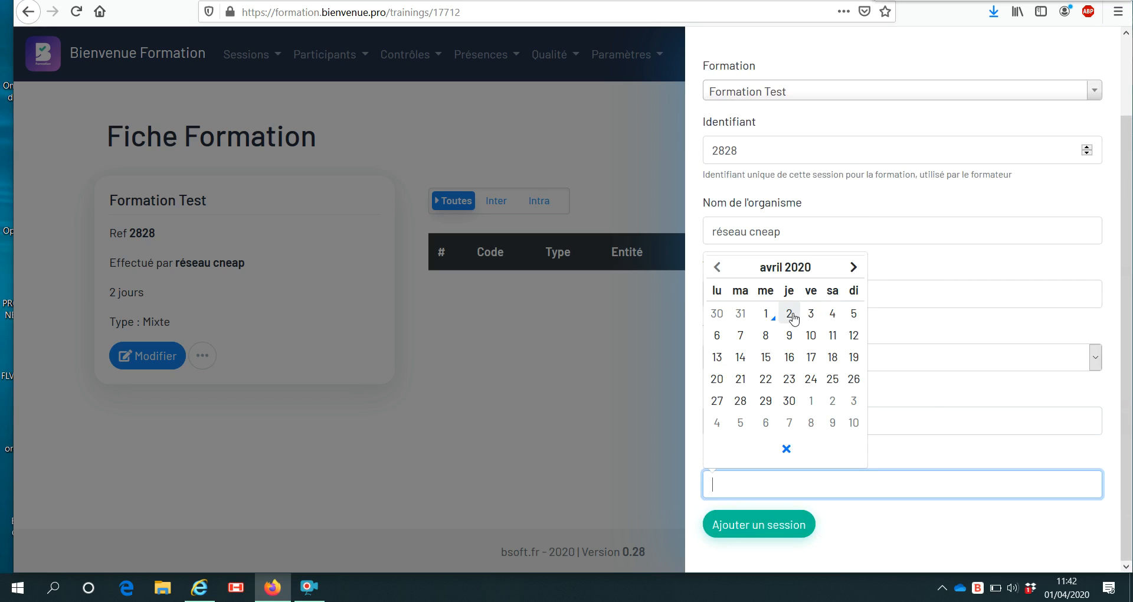
left_click(791, 319)
left_click(802, 534)
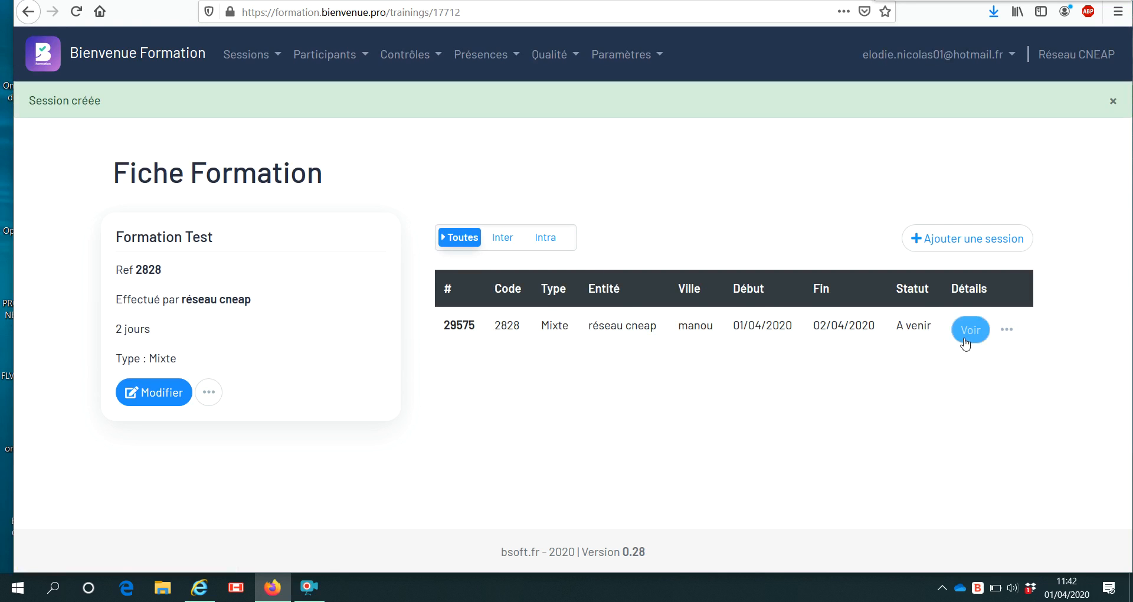
Open the Formation Test session from Sessions > Sessions under the Toutes tab.
left_click(270, 55)
left_click(266, 114)
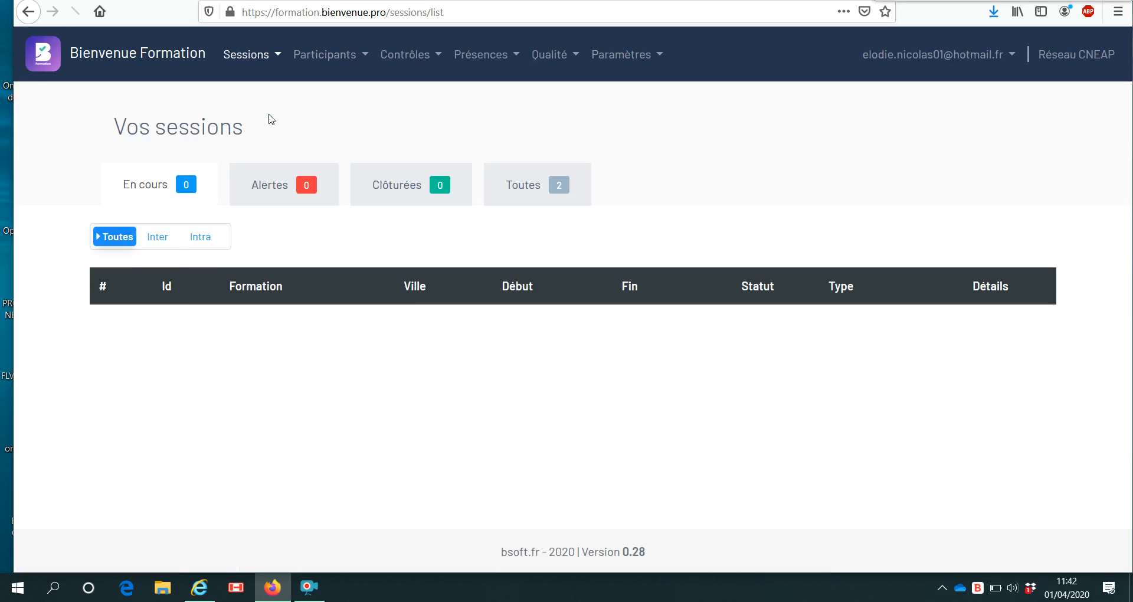
left_click(519, 184)
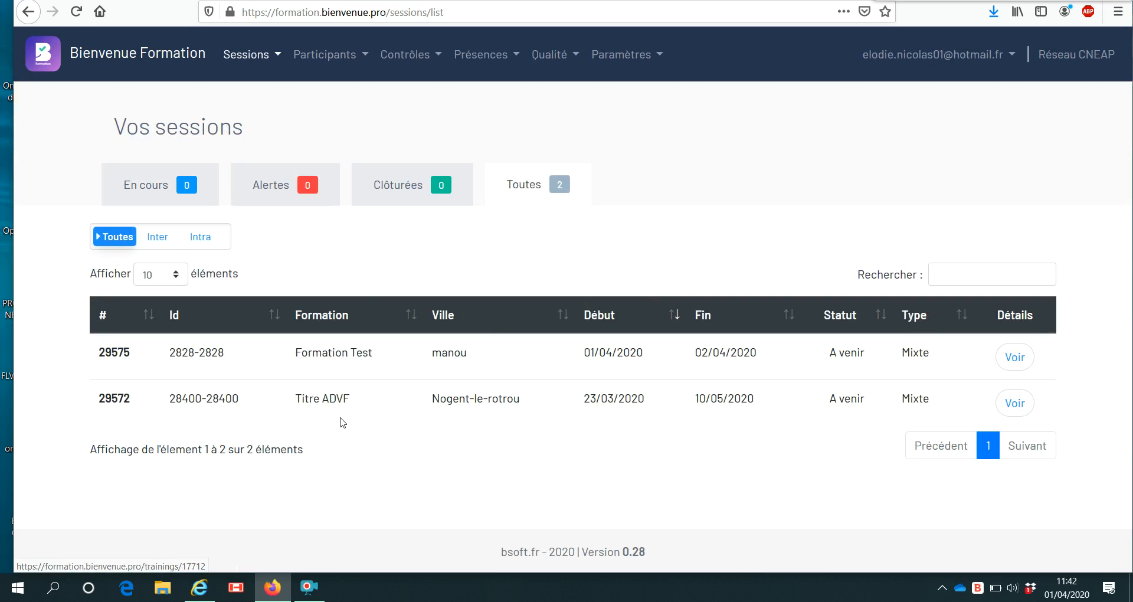
left_click(1016, 358)
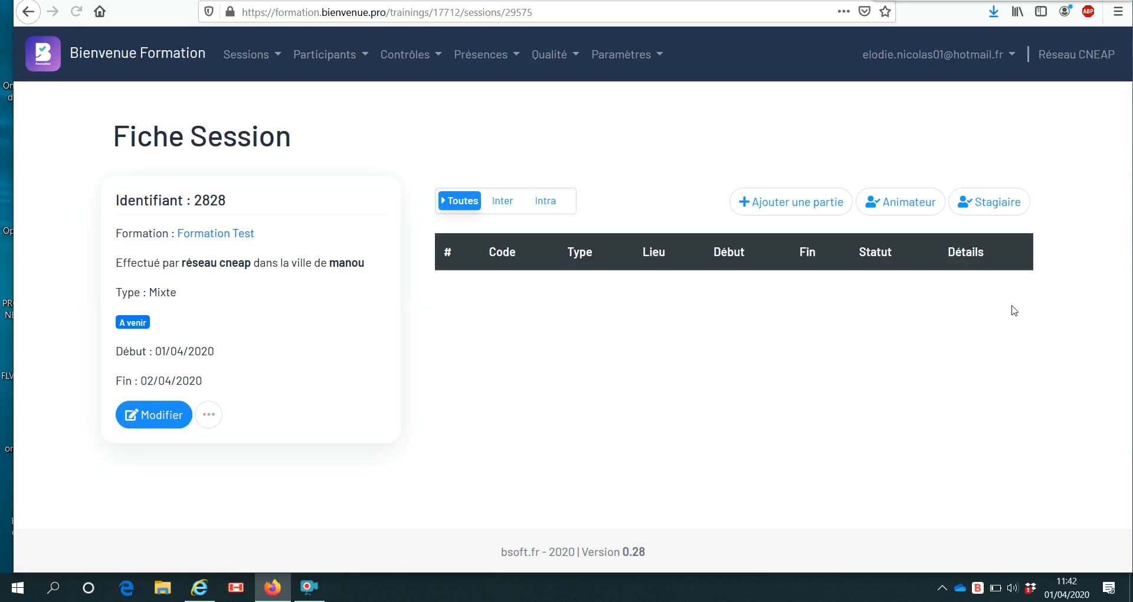
Start part 2828 running 1 to 2 April 2020 with a 7-hour duration.
left_click(822, 218)
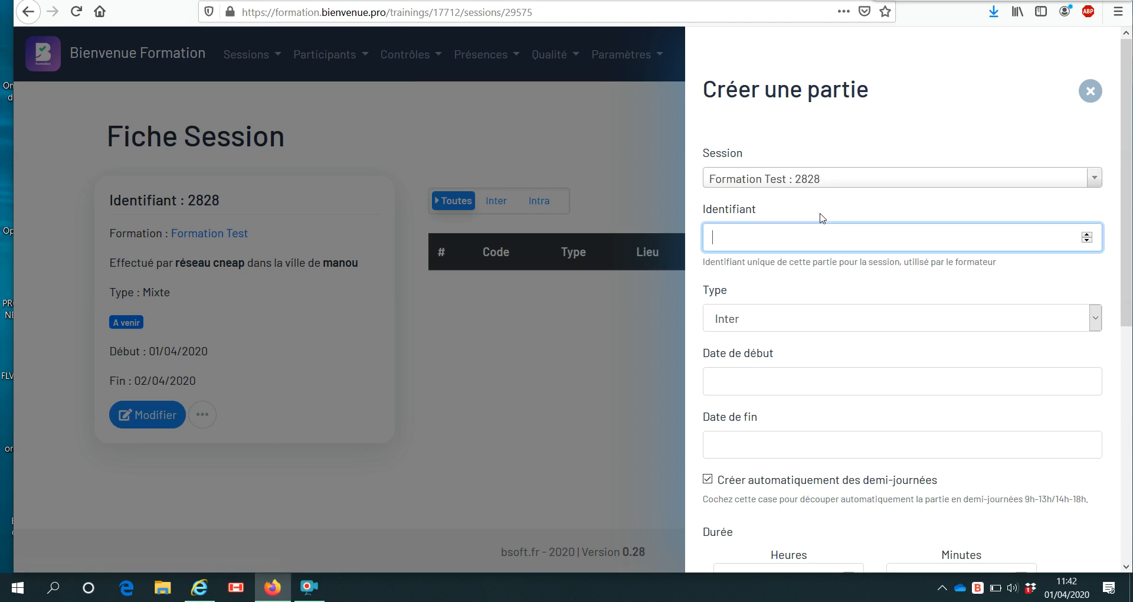
type("2828")
left_click(839, 380)
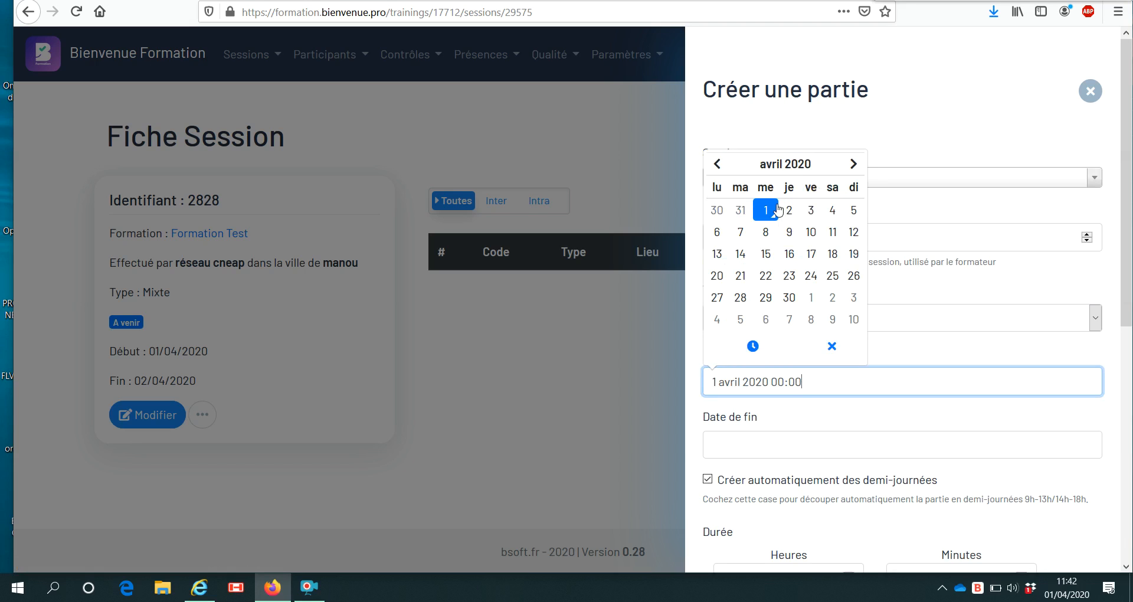
left_click(792, 447)
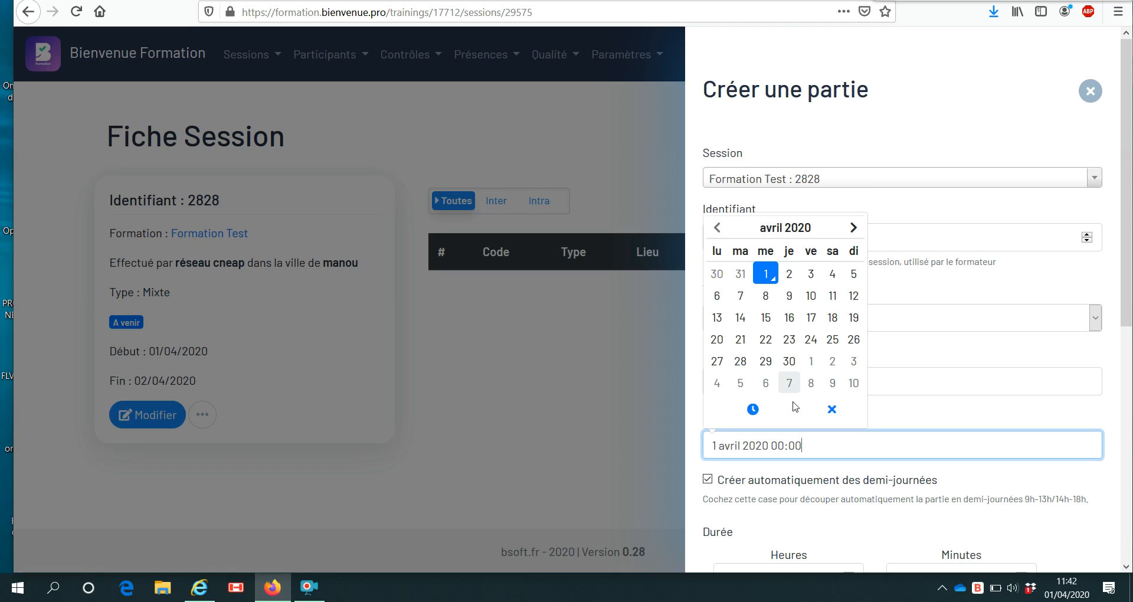
left_click(789, 274)
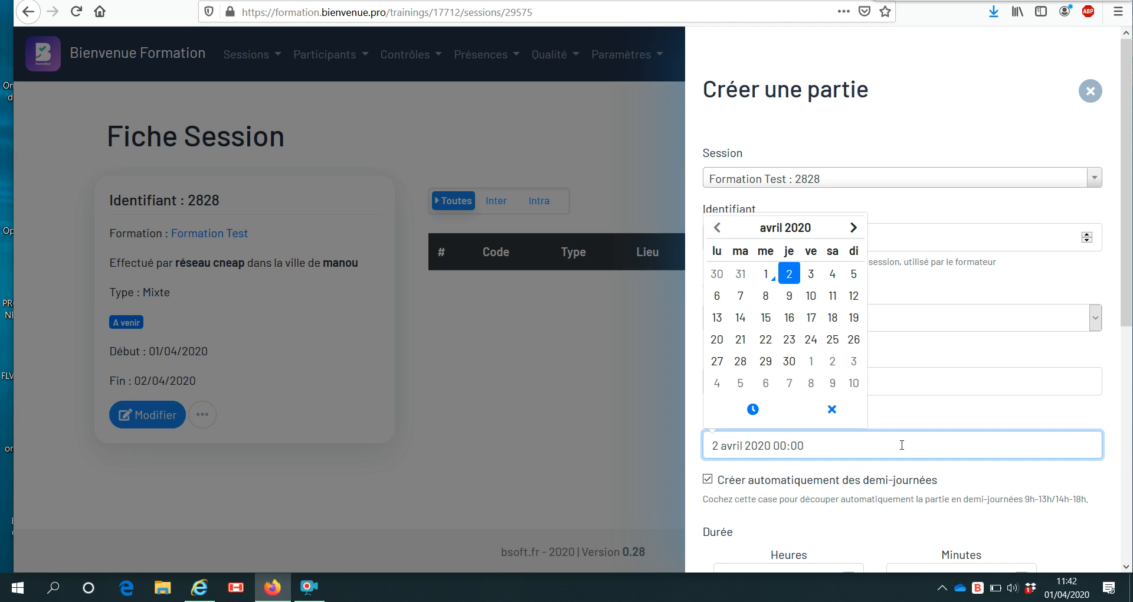
left_click(961, 444)
scroll(936, 432, "down", 5)
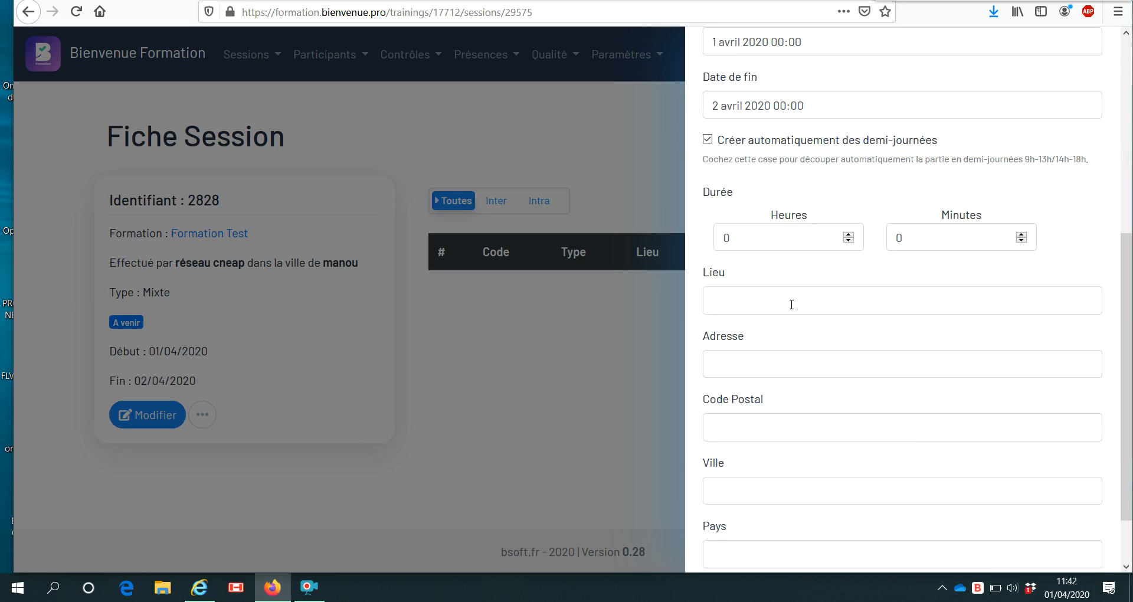
left_click(790, 236)
type("7")
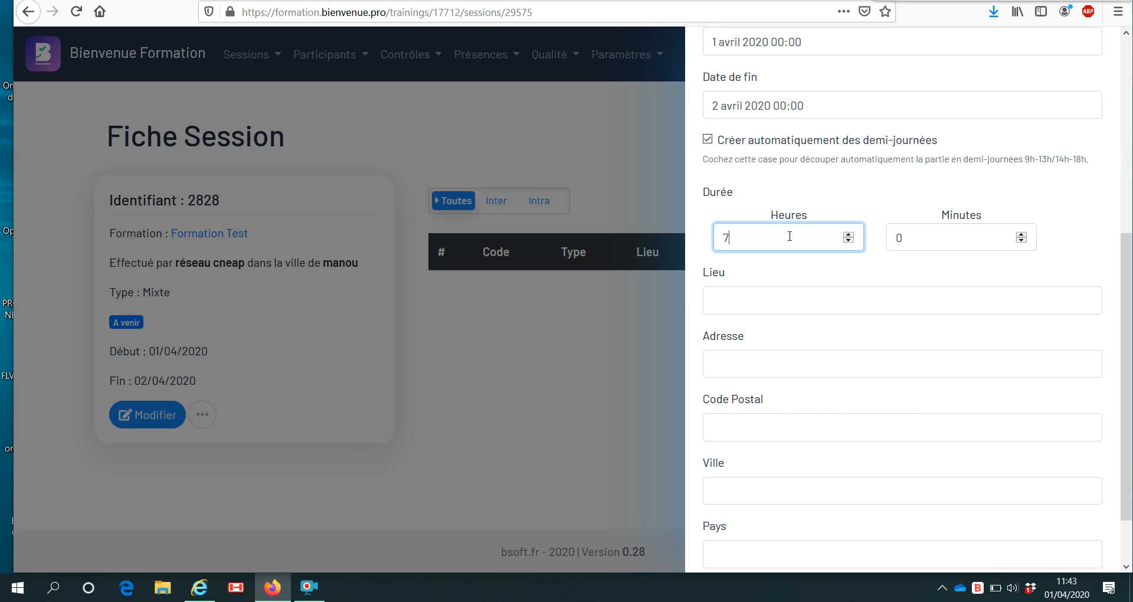
left_click(825, 182)
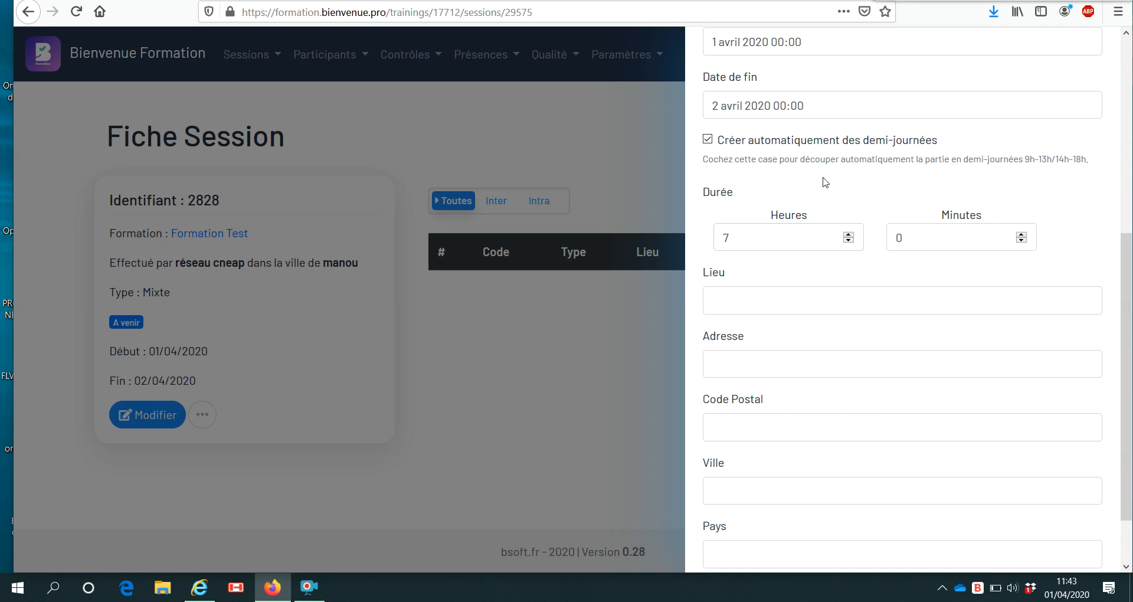
Change the part's end-date hour to 09:00.
left_click(825, 105)
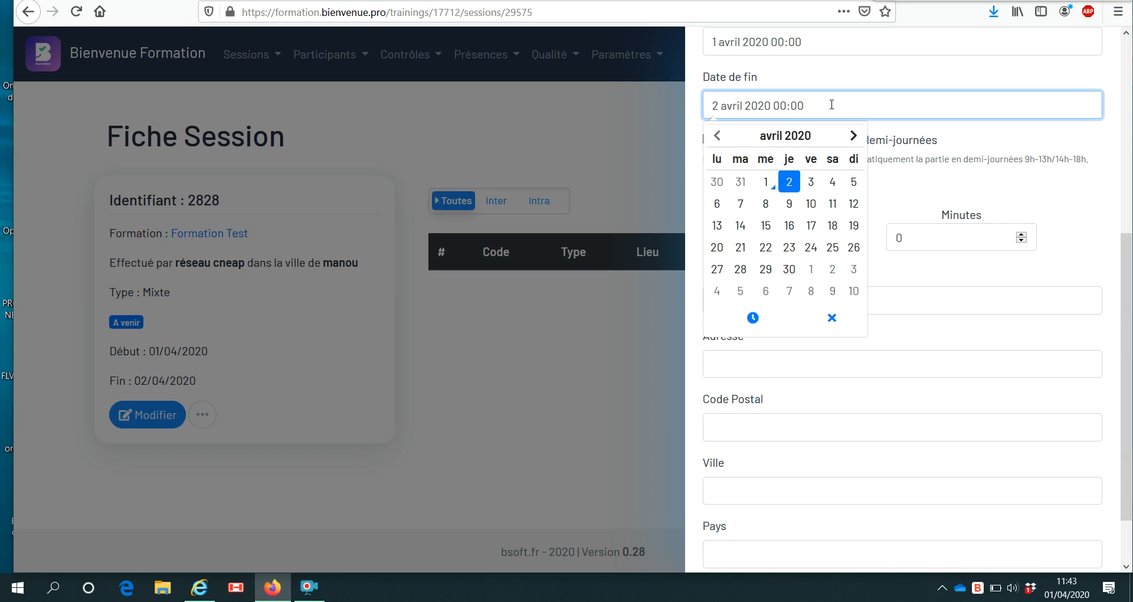
left_click(804, 107)
double_click(780, 105)
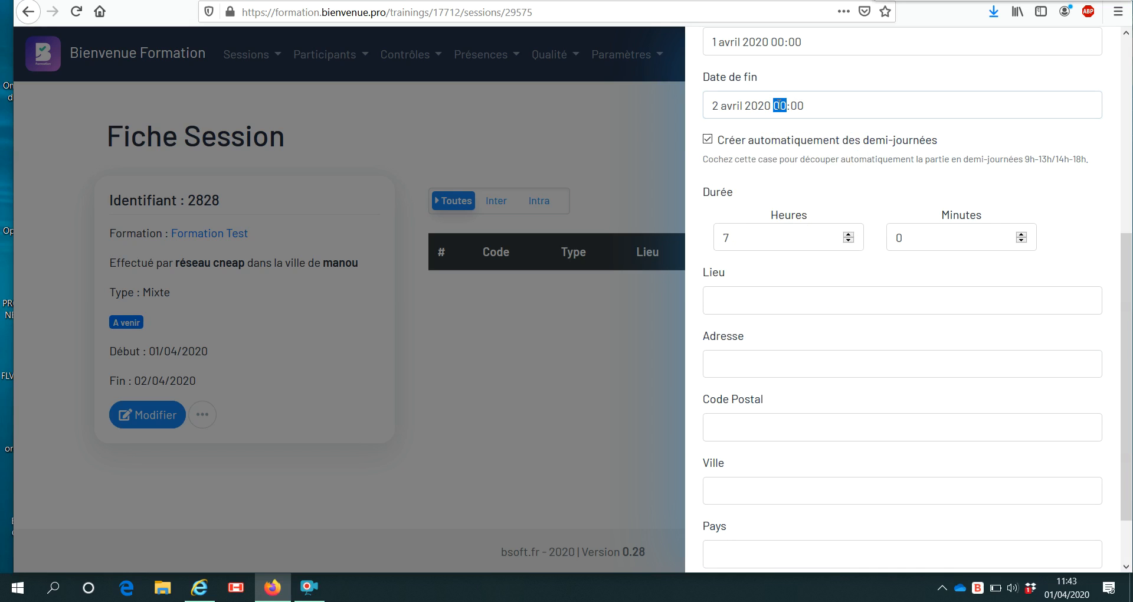
left_click(788, 103)
left_click(788, 102)
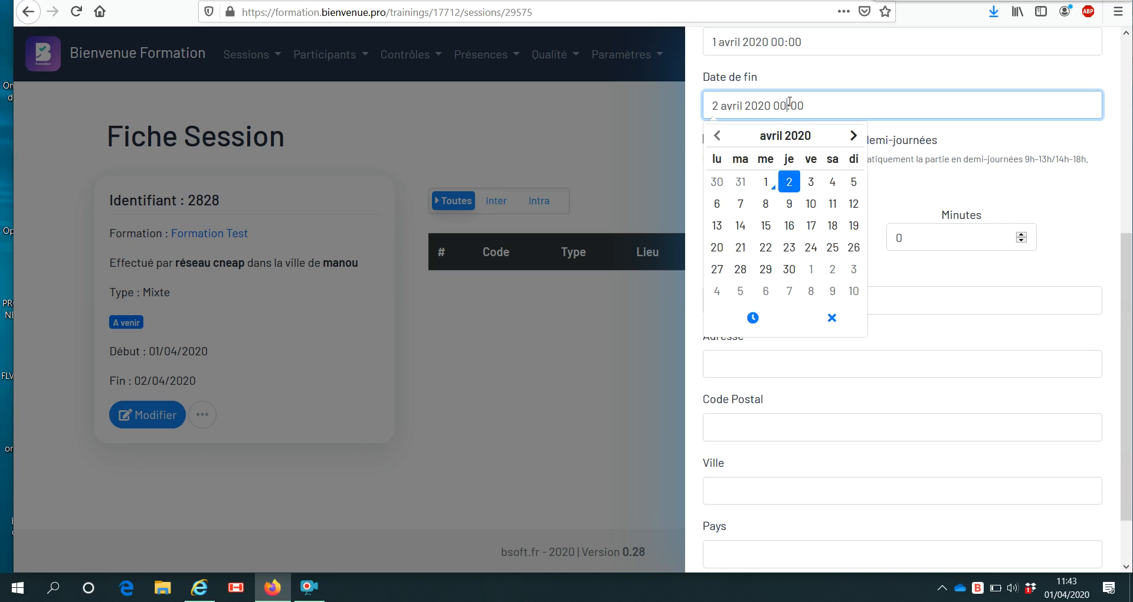
key("BackSpace")
type("9")
left_click(1025, 153)
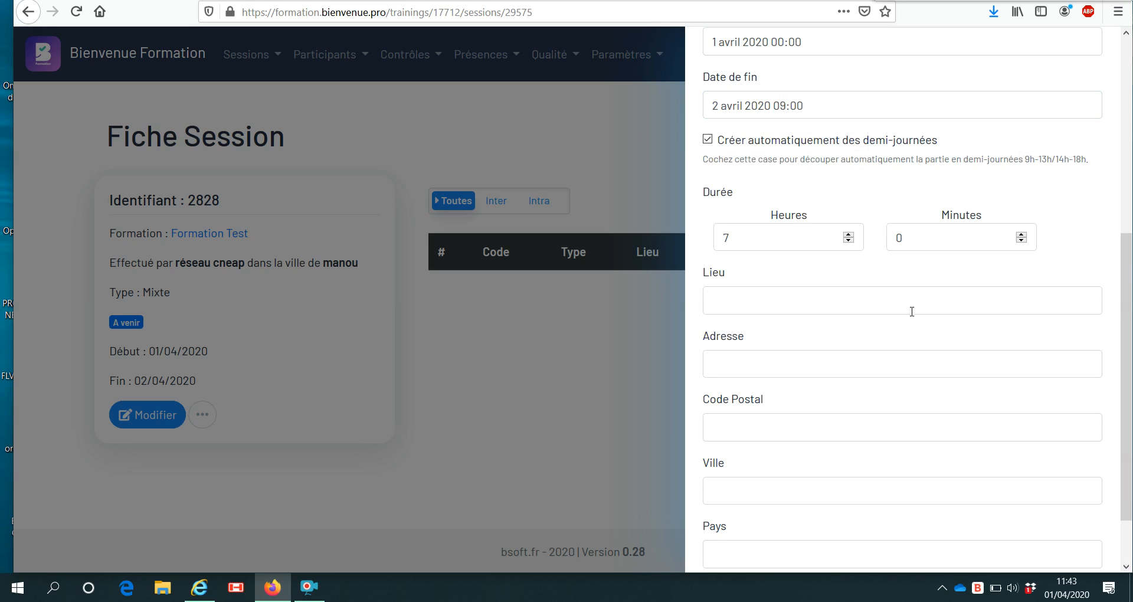
Enter location manou, address 'blbla' and postal code 28240.
scroll(912, 311, "down", 2)
left_click(866, 235)
type("manou")
key("Down")
key("Return")
left_click(879, 303)
type("blblala")
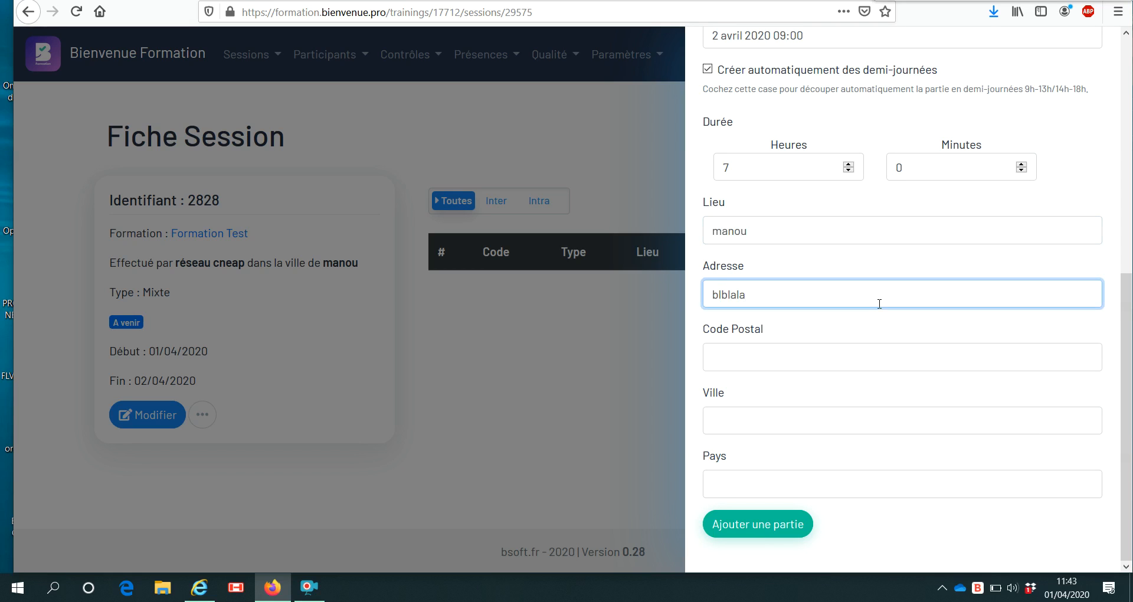
left_click(853, 348)
type("28240")
left_click(833, 381)
Set city manou and country France, and create the part.
left_click(810, 424)
type("manou")
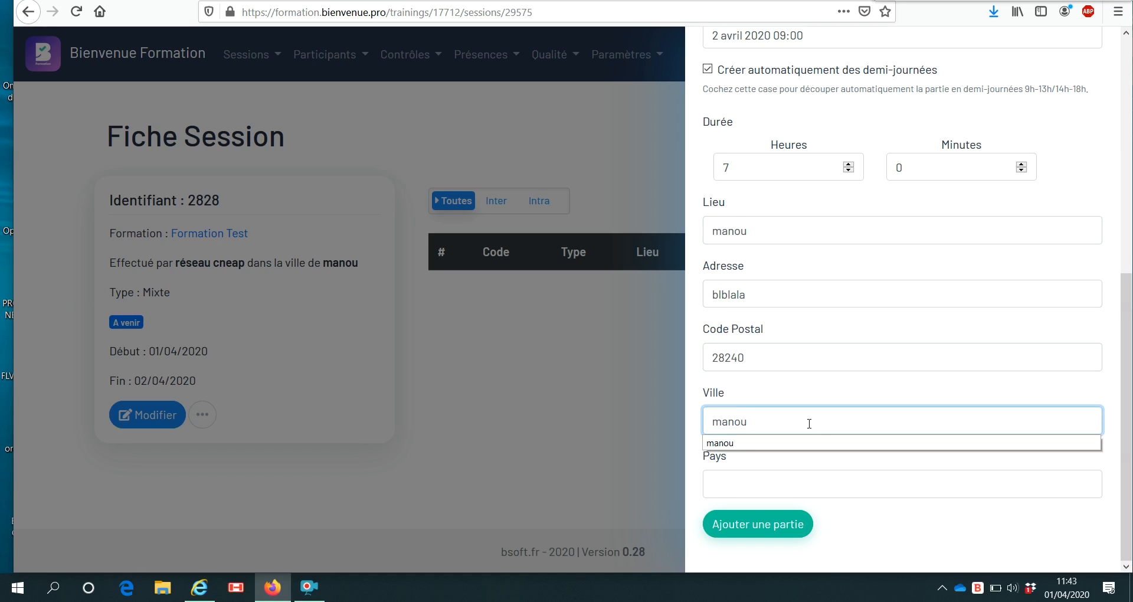
left_click(838, 484)
type("france")
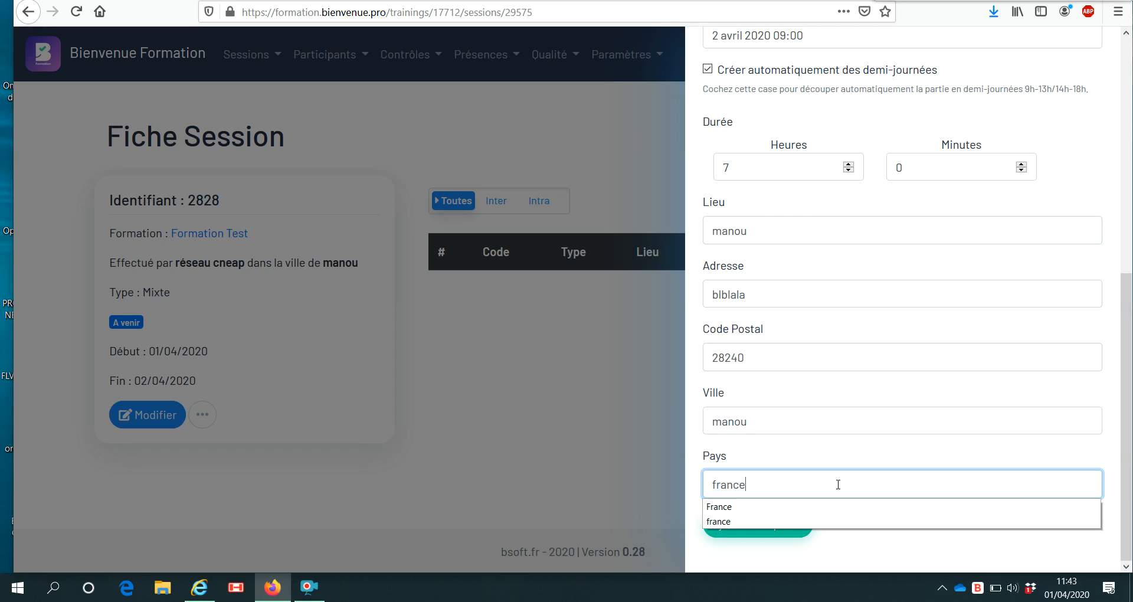
left_click(837, 507)
left_click(791, 522)
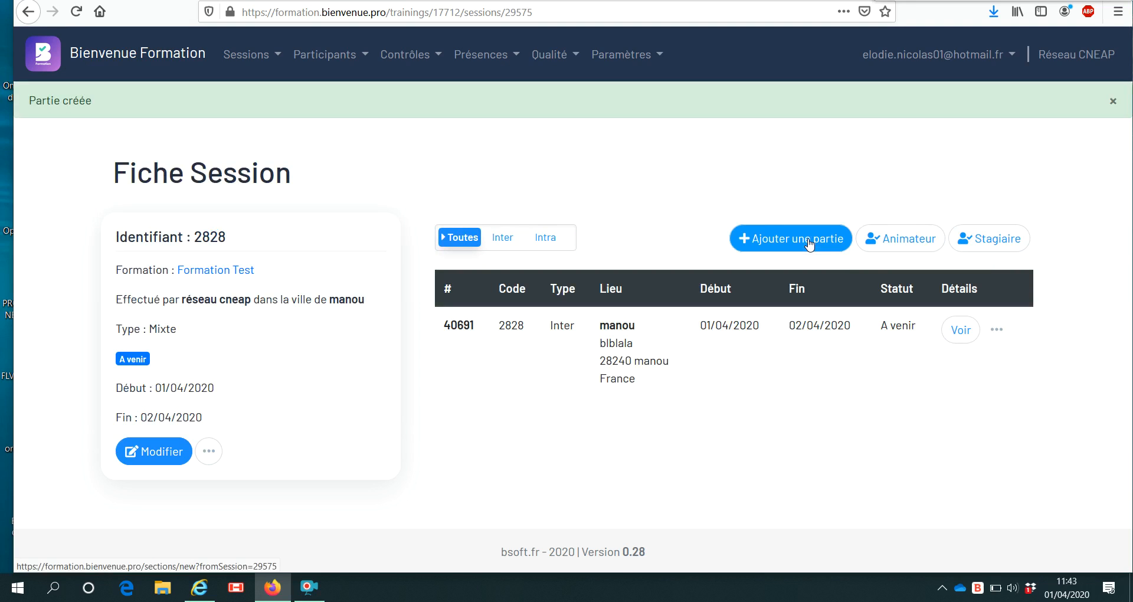
left_click(909, 237)
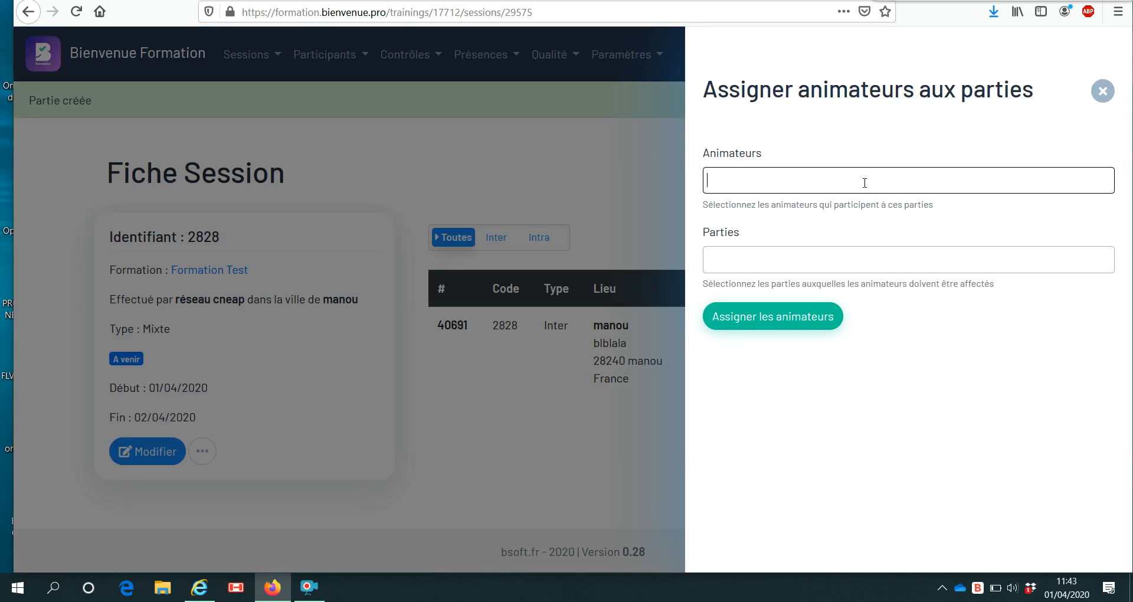
Search 'te' and assign the test animateur 112 to the session's part.
type("te")
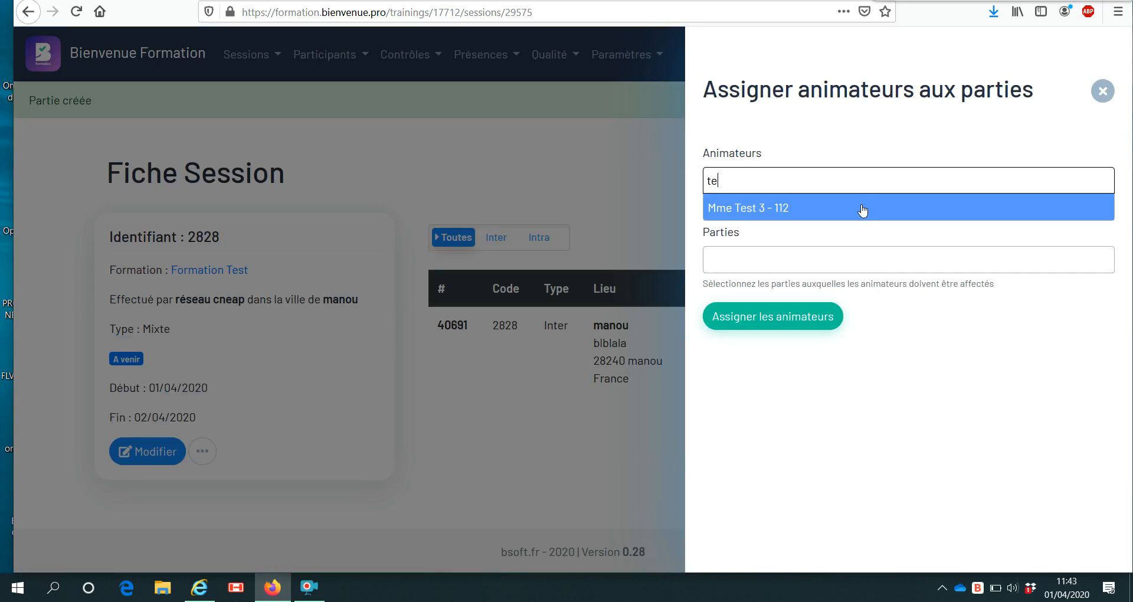
left_click(860, 211)
left_click(783, 320)
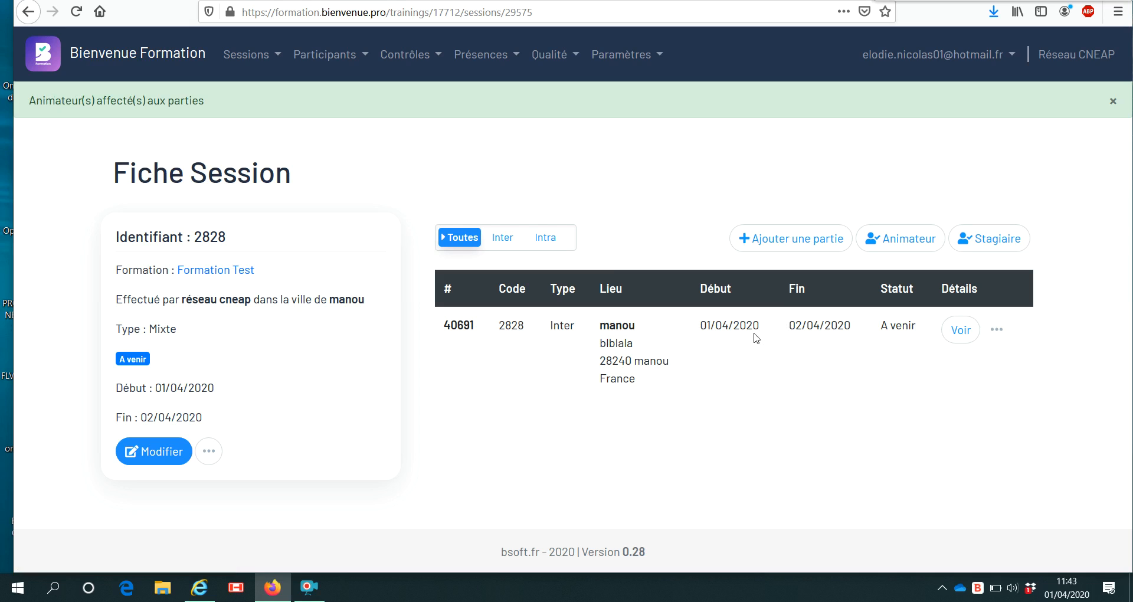
Open the stagiaire assignment form and search for the test trainee with 'stag'.
left_click(989, 243)
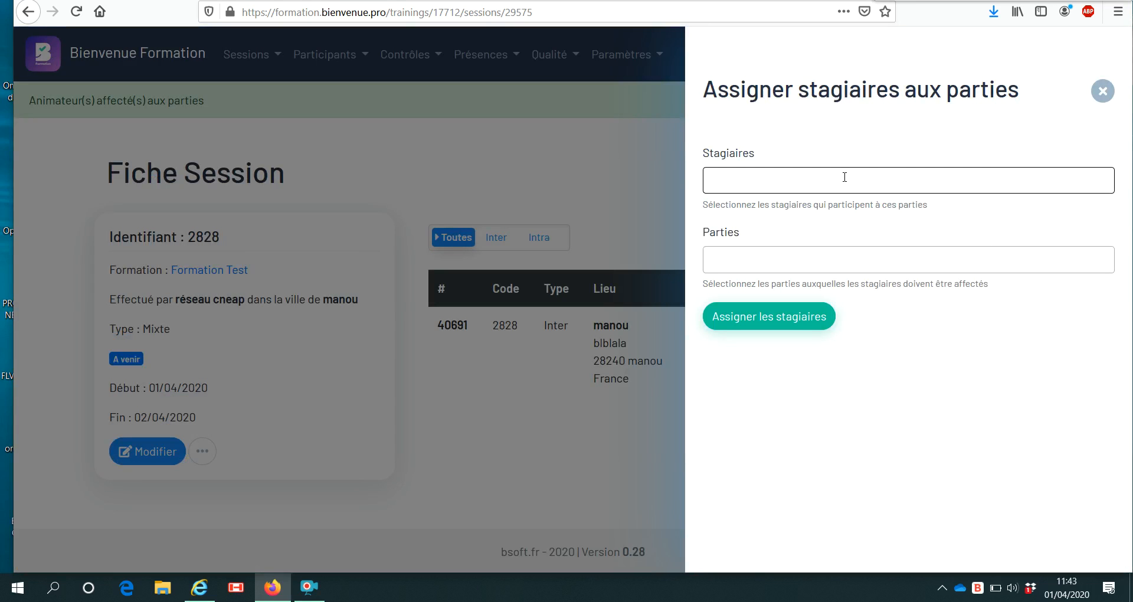
type("tes")
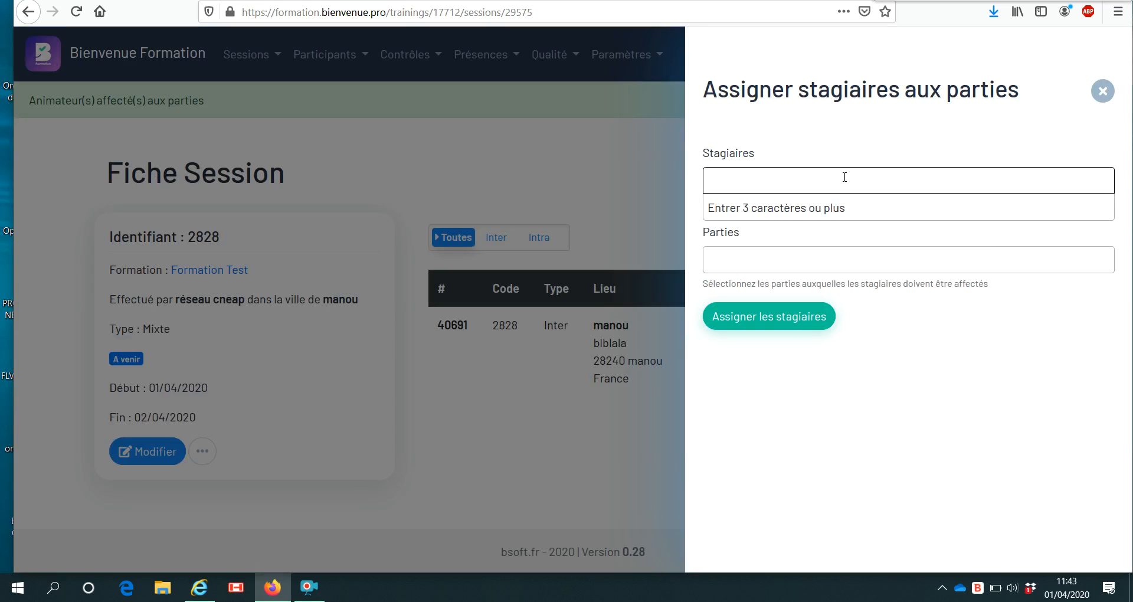
key("BackSpace")
key("BackSpace")
key("BackSpace")
type("ù")
key("BackSpace")
type("mm")
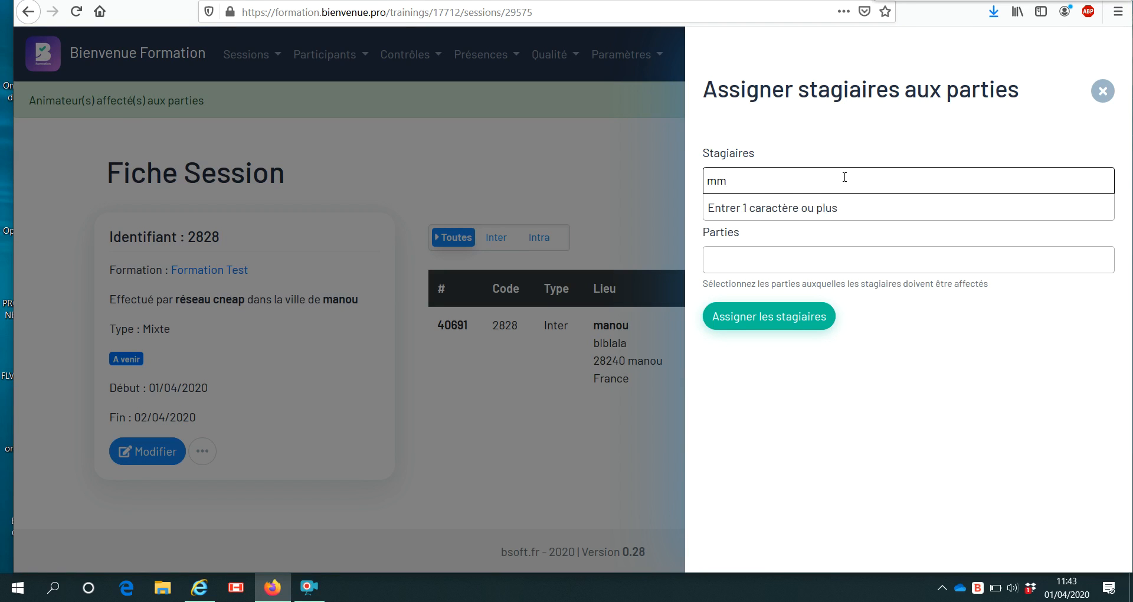
key("BackSpace")
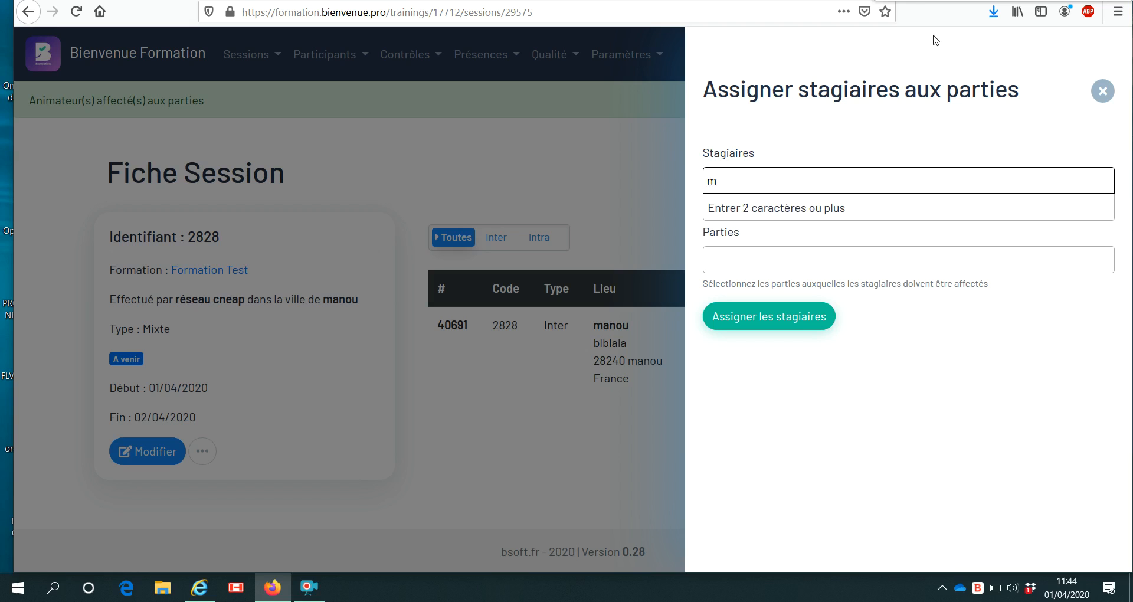
scroll(839, 158, "down", 1)
left_click(829, 177)
type("mme ")
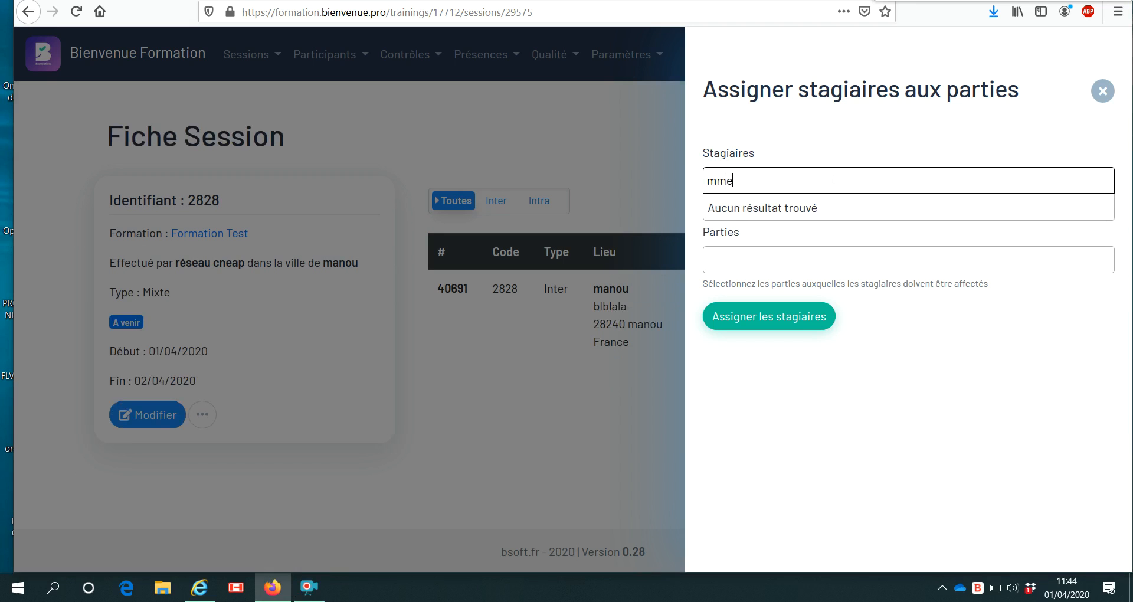
type("sta")
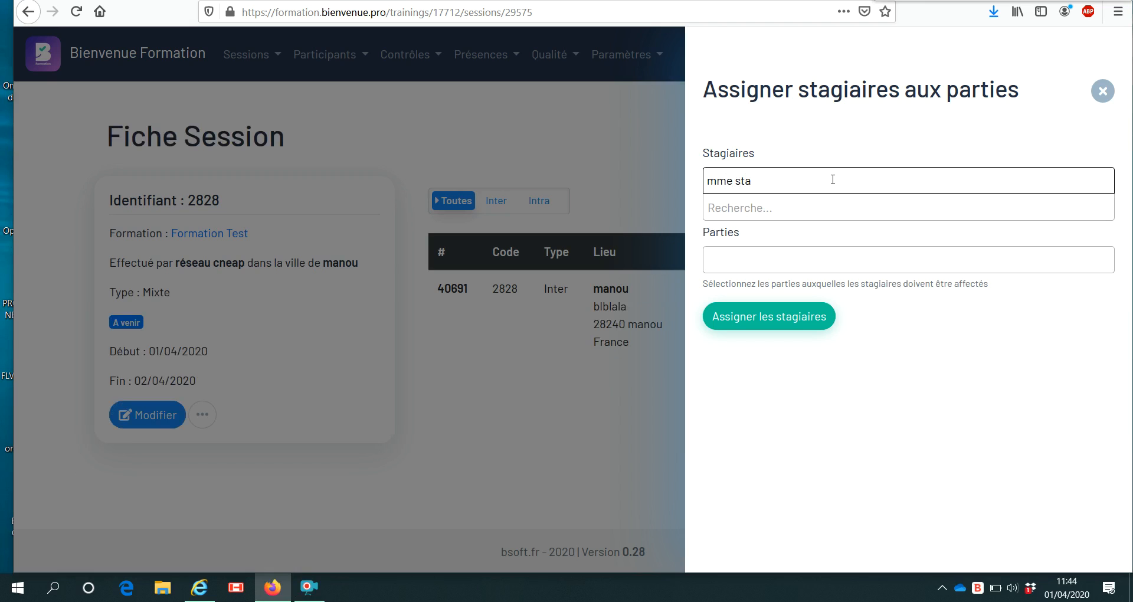
type("g")
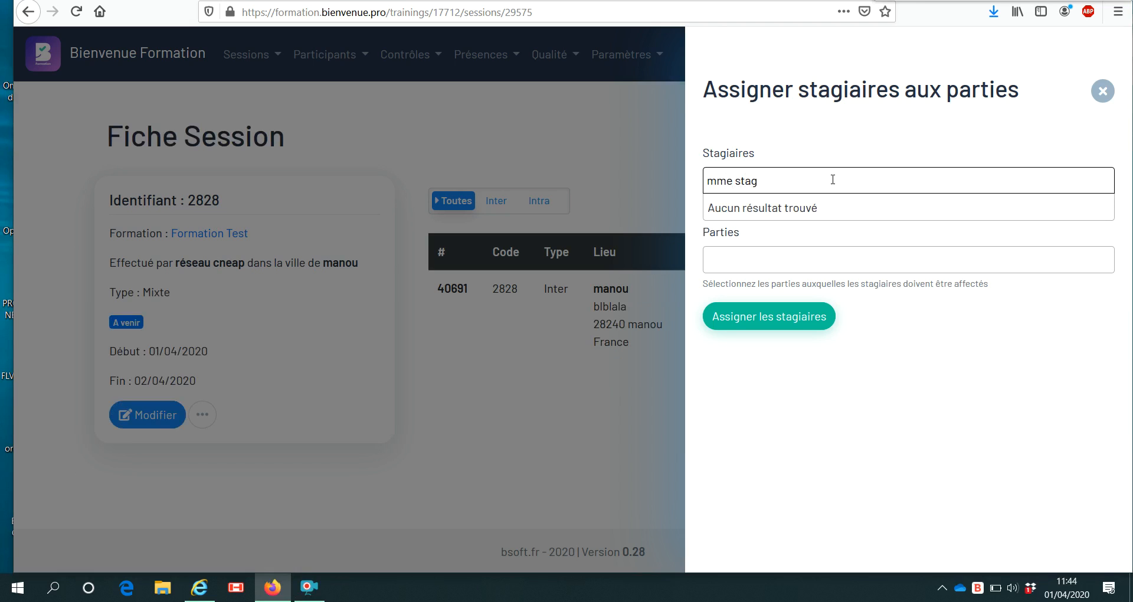
type("iaire")
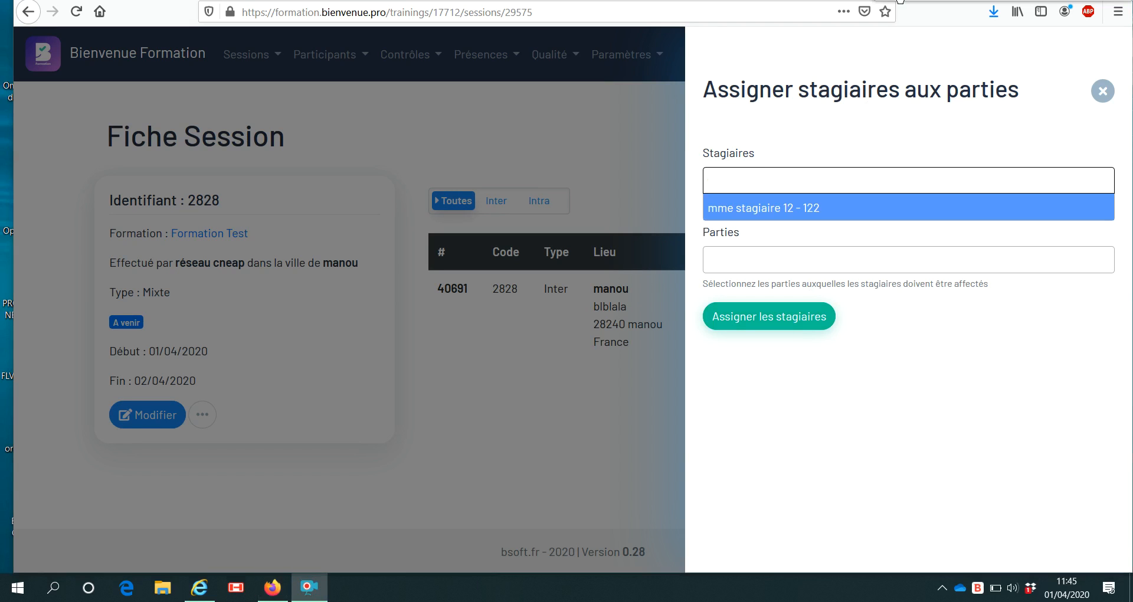
left_click(775, 171)
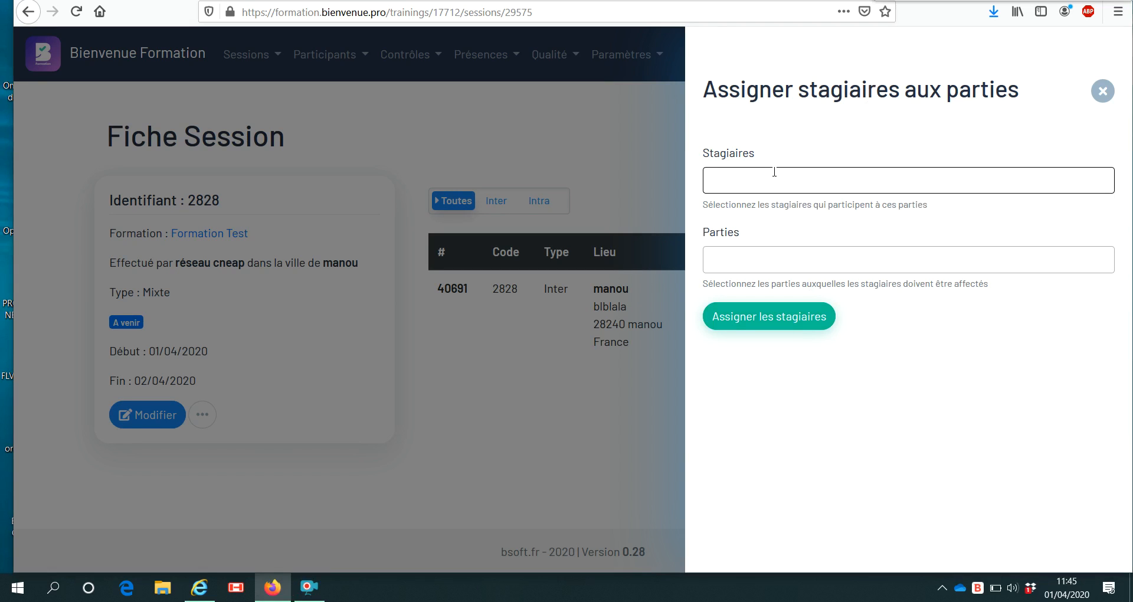
type("stag")
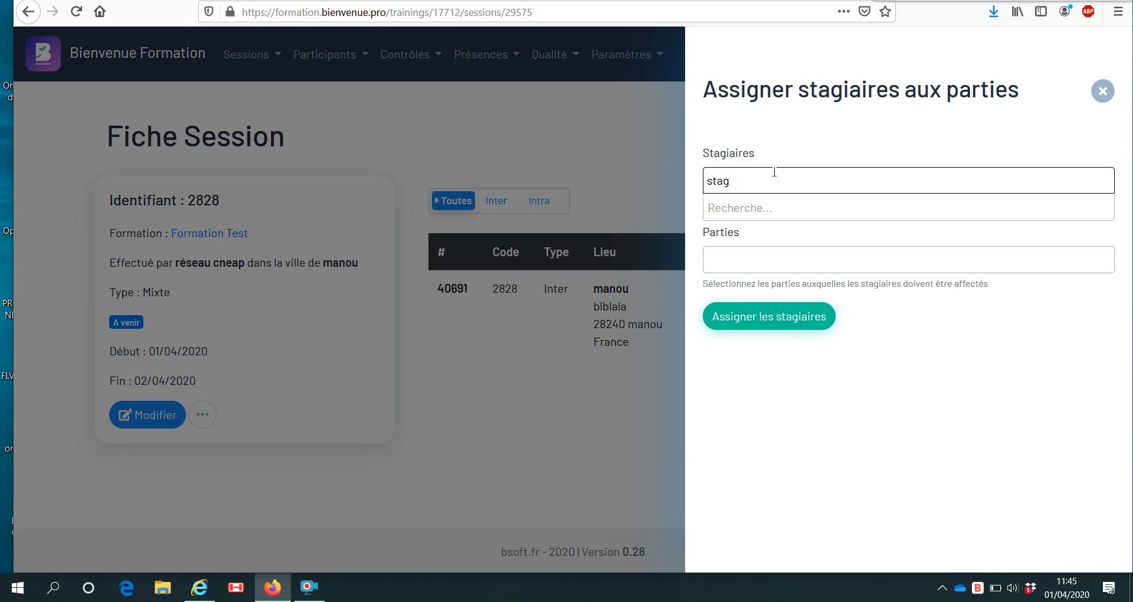
Select the test stagiaire and assign them to the session's part.
left_click(793, 217)
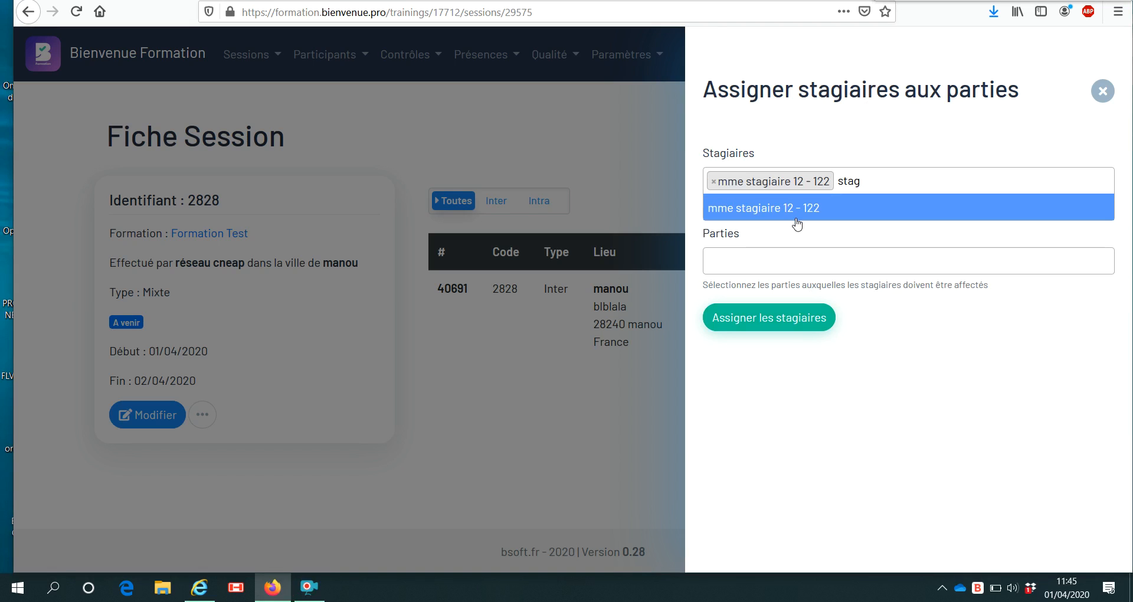
key("BackSpace")
key("BackSpace")
key("BackSpace")
key("BackSpace")
key("BackSpace")
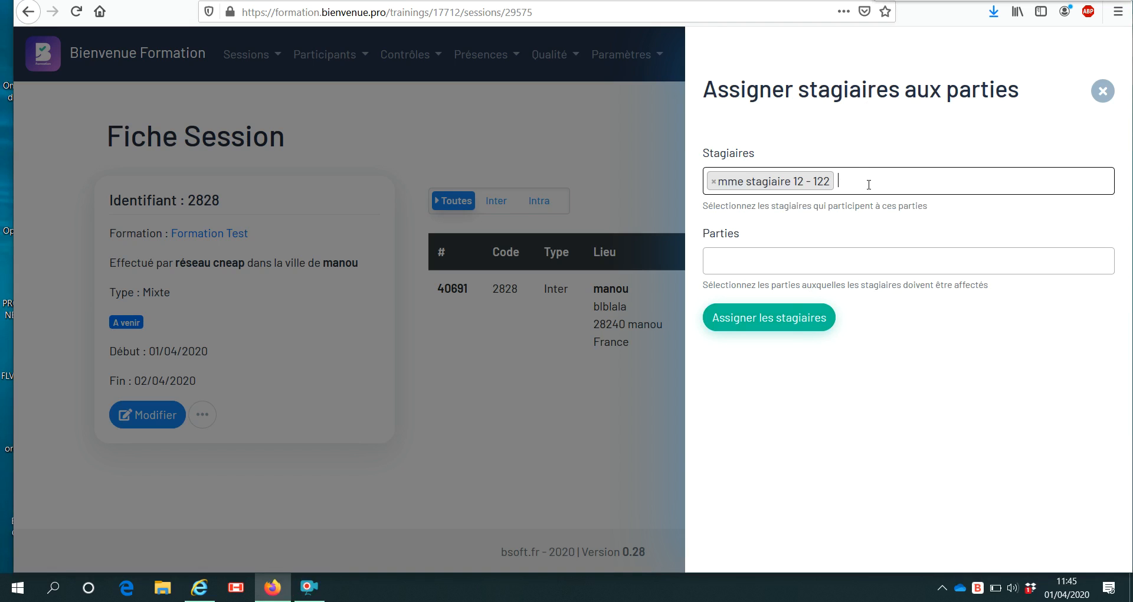
type("stag")
key("BackSpace")
key("BackSpace")
type("a")
left_click(826, 213)
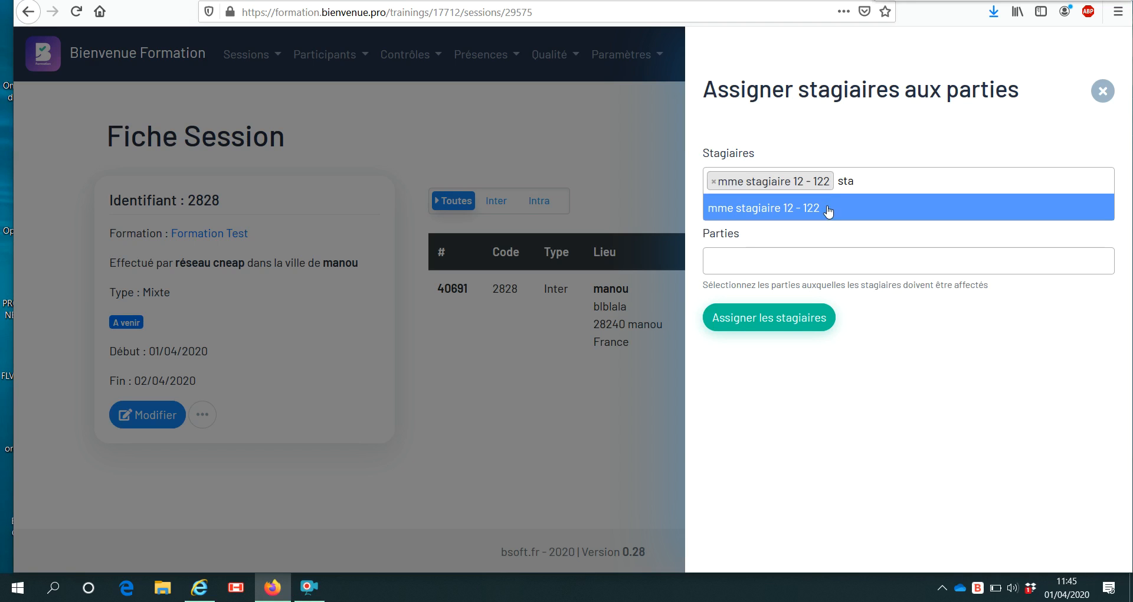
left_click(787, 319)
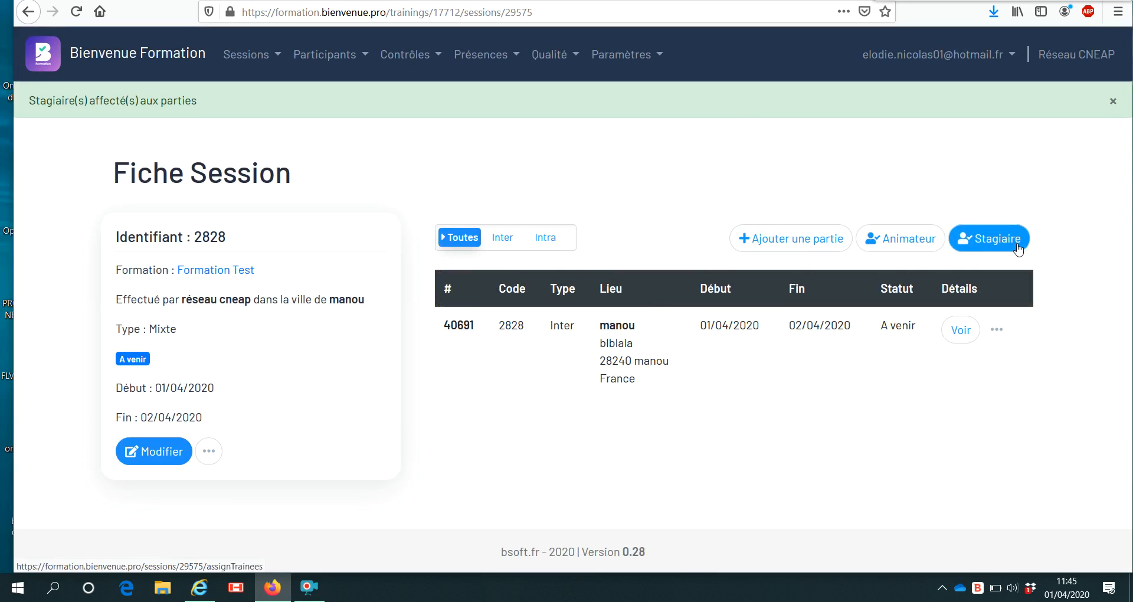
Show the Vos parties list with the in-progress Formation Test part at manou.
left_click(901, 247)
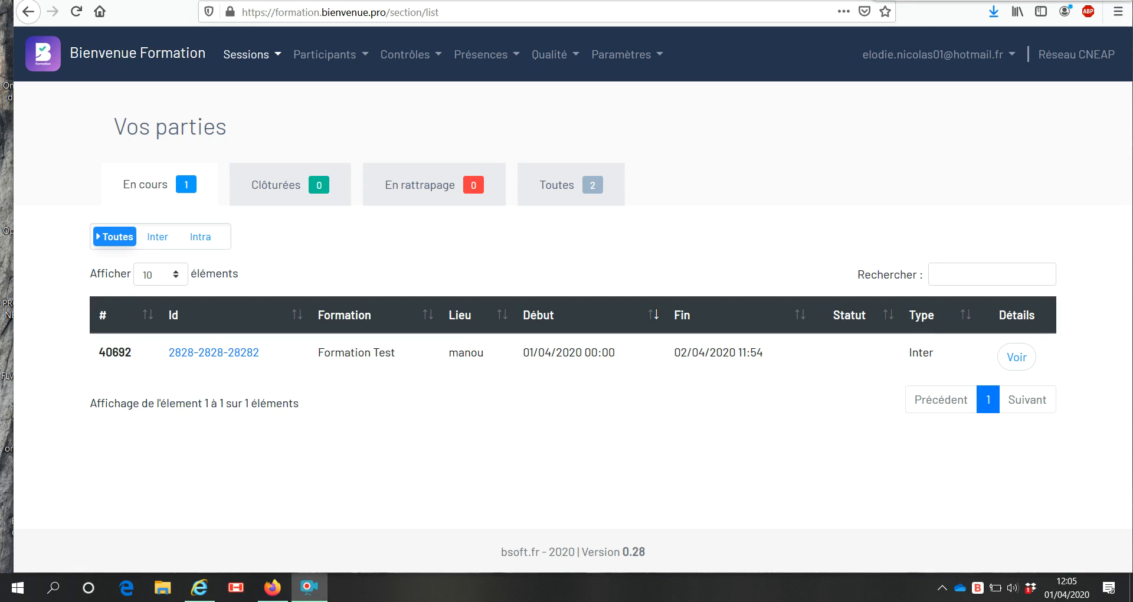
List parts of every status and open partie 28282 through Formation Test's session 2828.
left_click(586, 184)
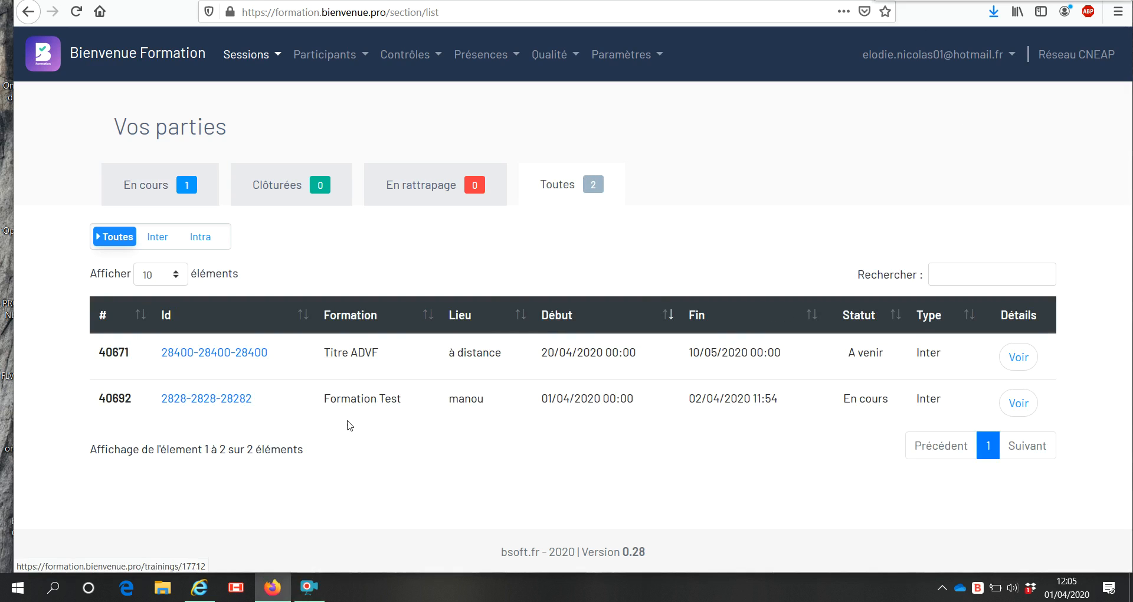
left_click(363, 406)
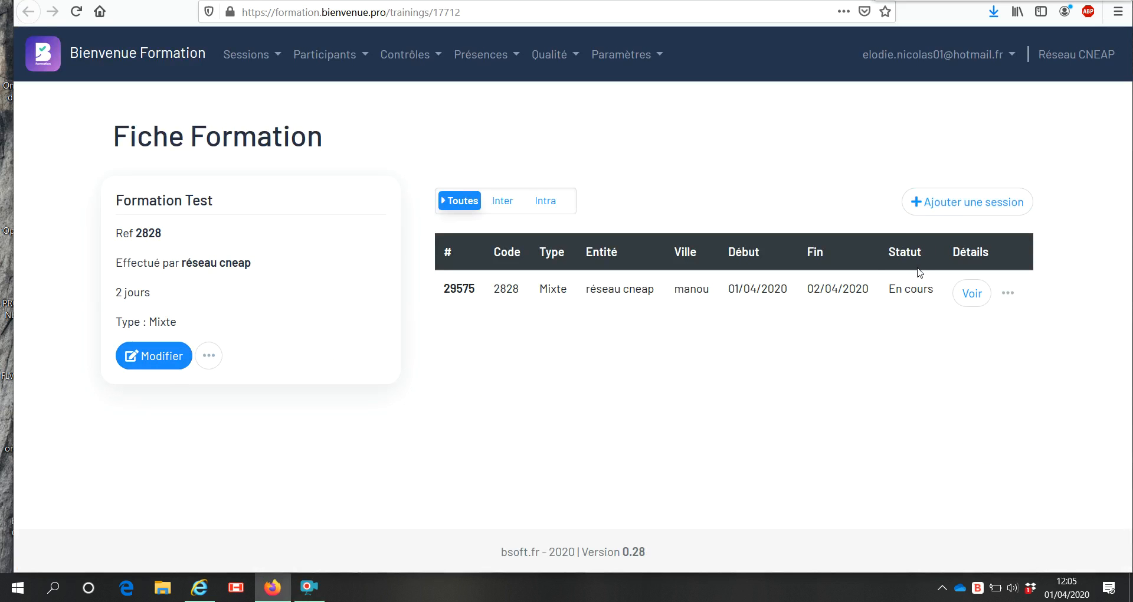
left_click(977, 294)
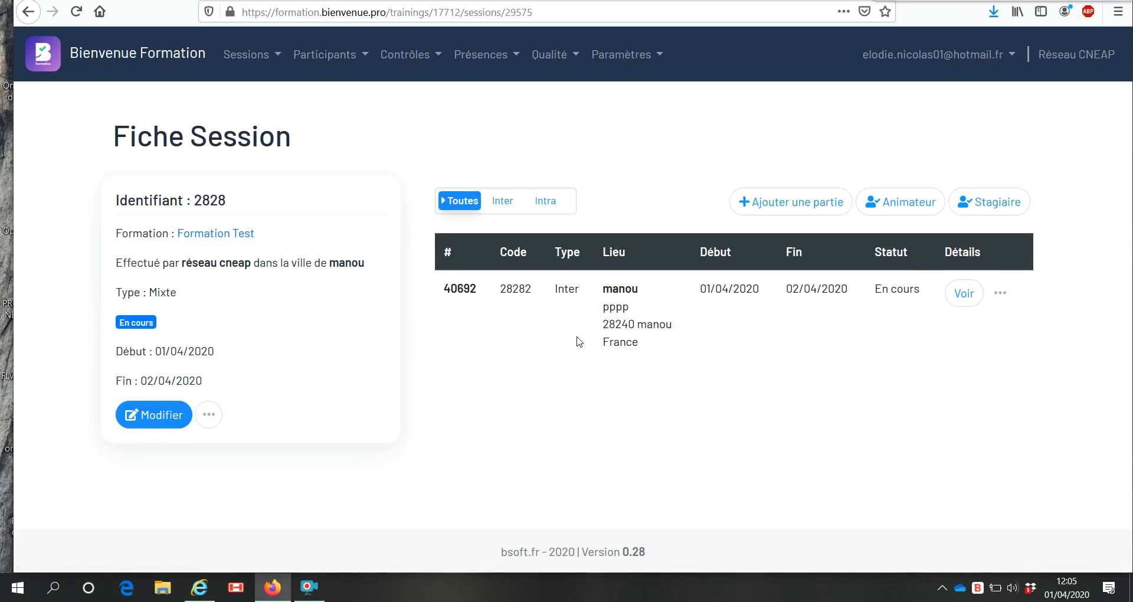
left_click(971, 296)
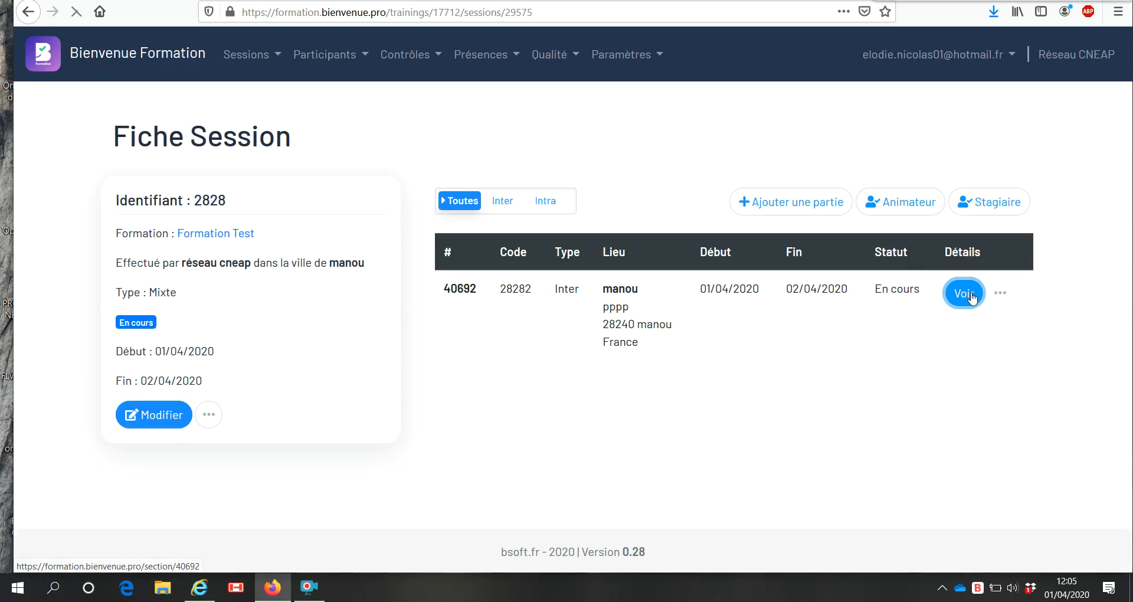
Download the trainee's 1 avr. attendance-sheet PDF and open it in Adobe Acrobat Reader DC.
scroll(646, 291, "down", 2)
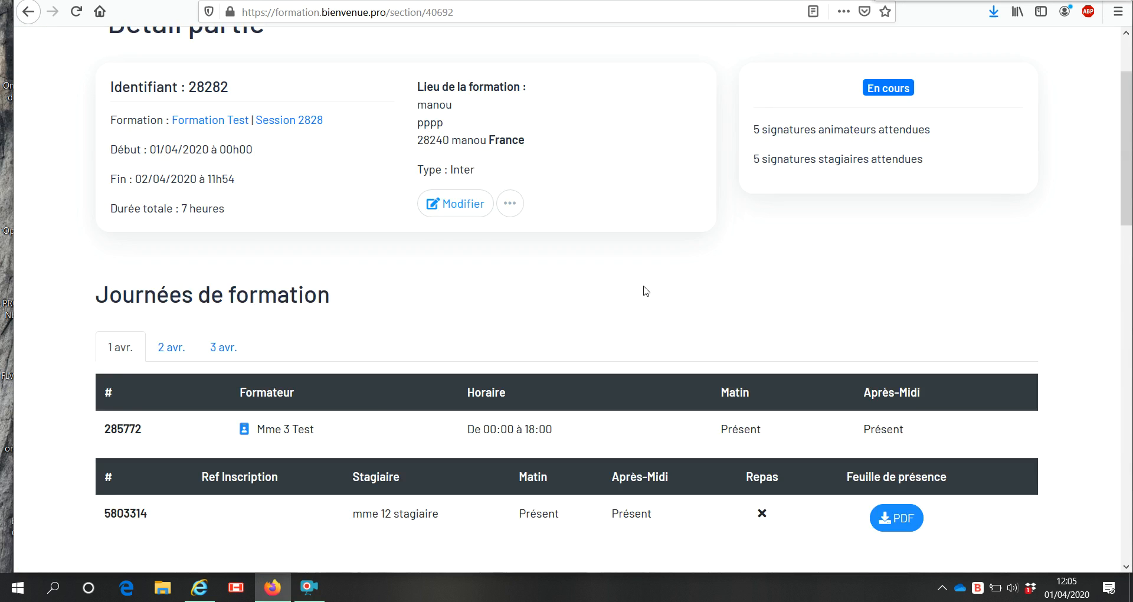
scroll(647, 291, "down", 2)
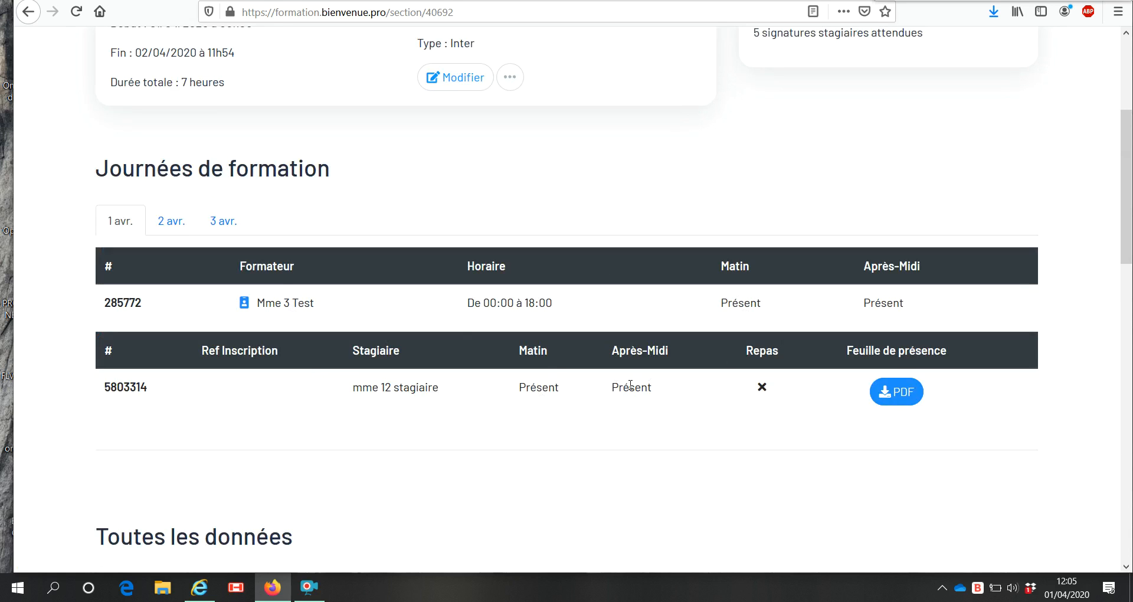
left_click(894, 392)
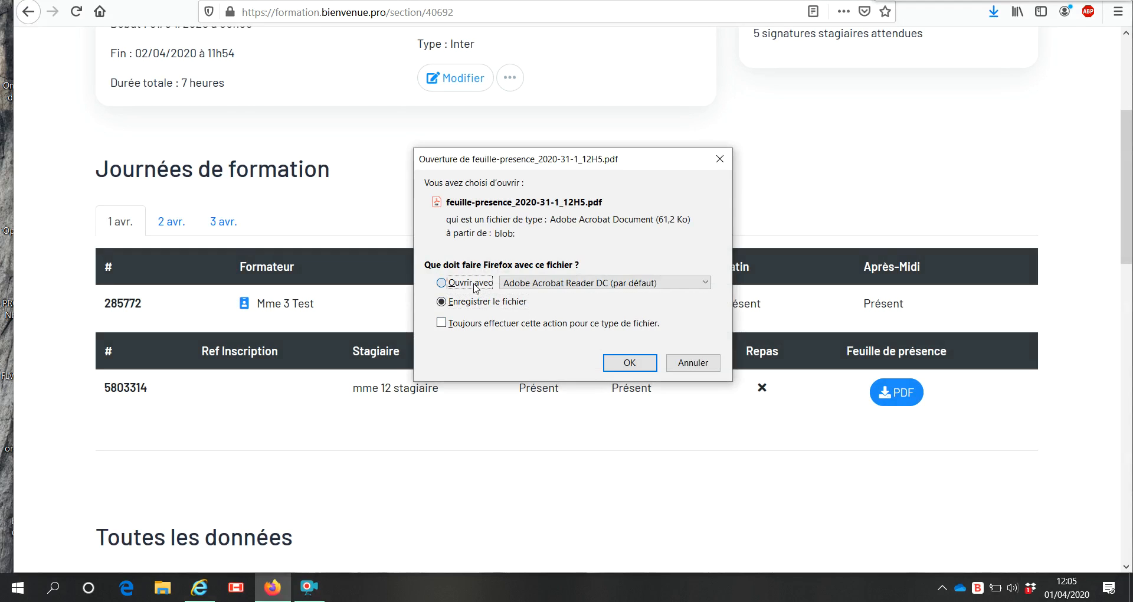
left_click(669, 362)
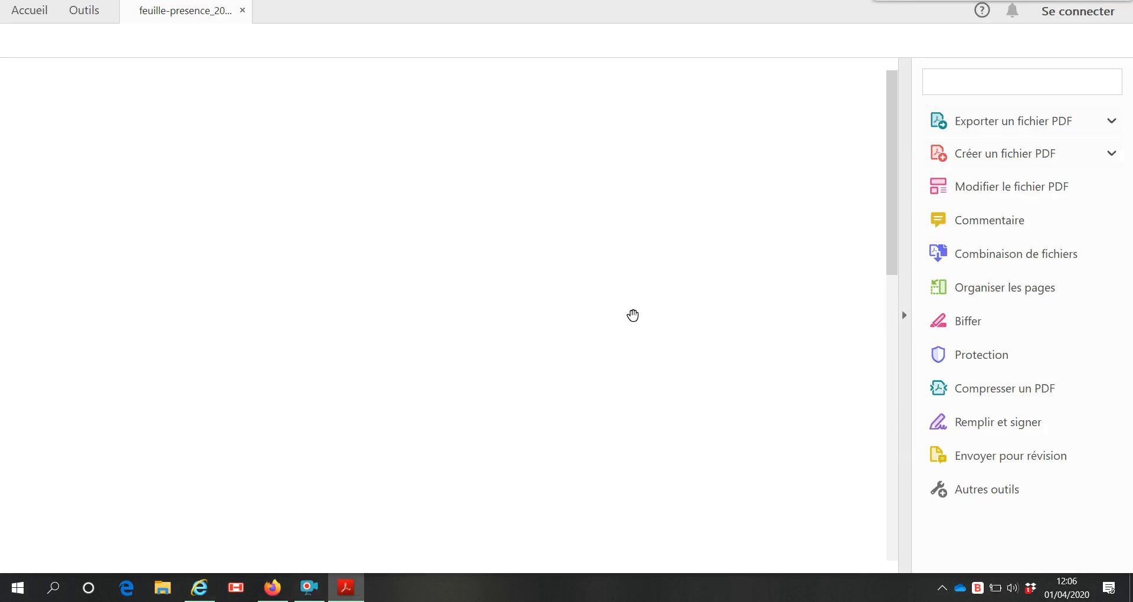
Scroll through the signed attendance sheet, then return to the partie 28282 detail page.
scroll(455, 262, "down", 3)
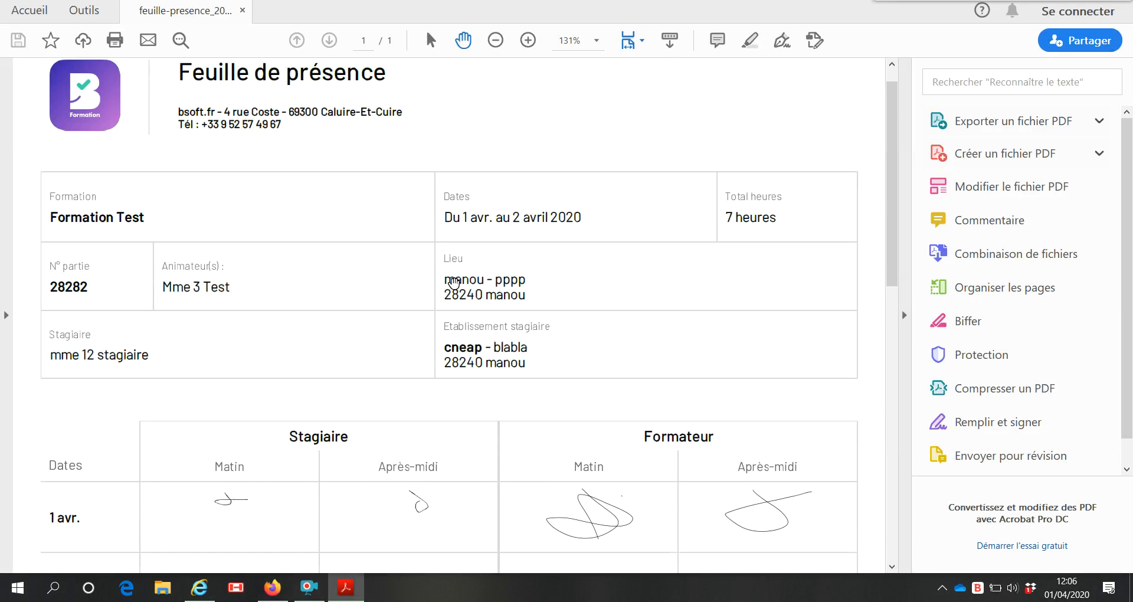
scroll(452, 284, "down", 1)
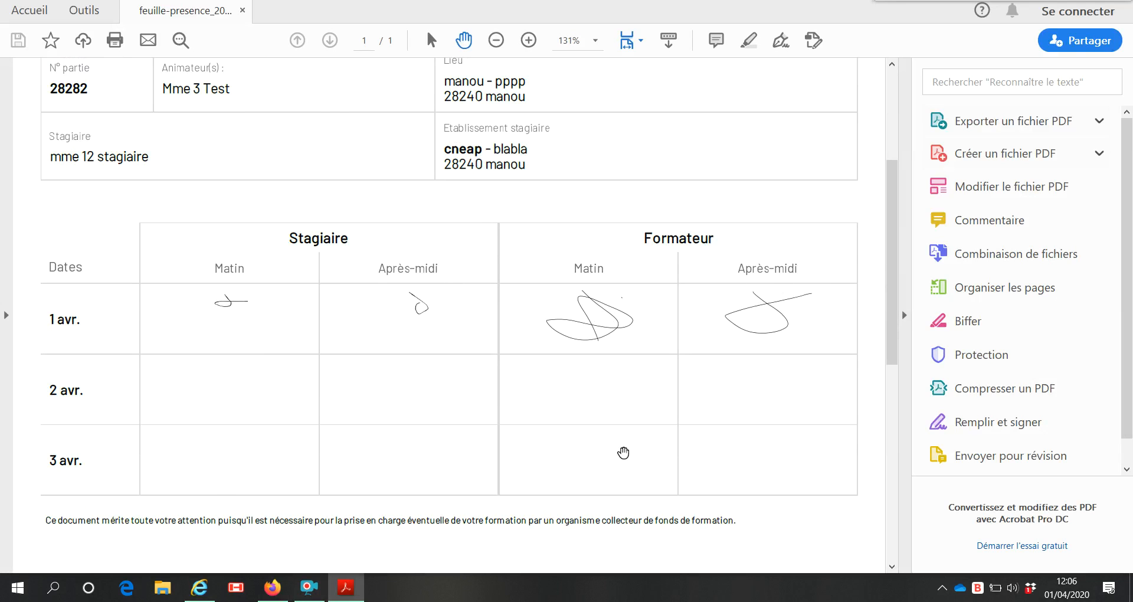
scroll(657, 372, "up", 4)
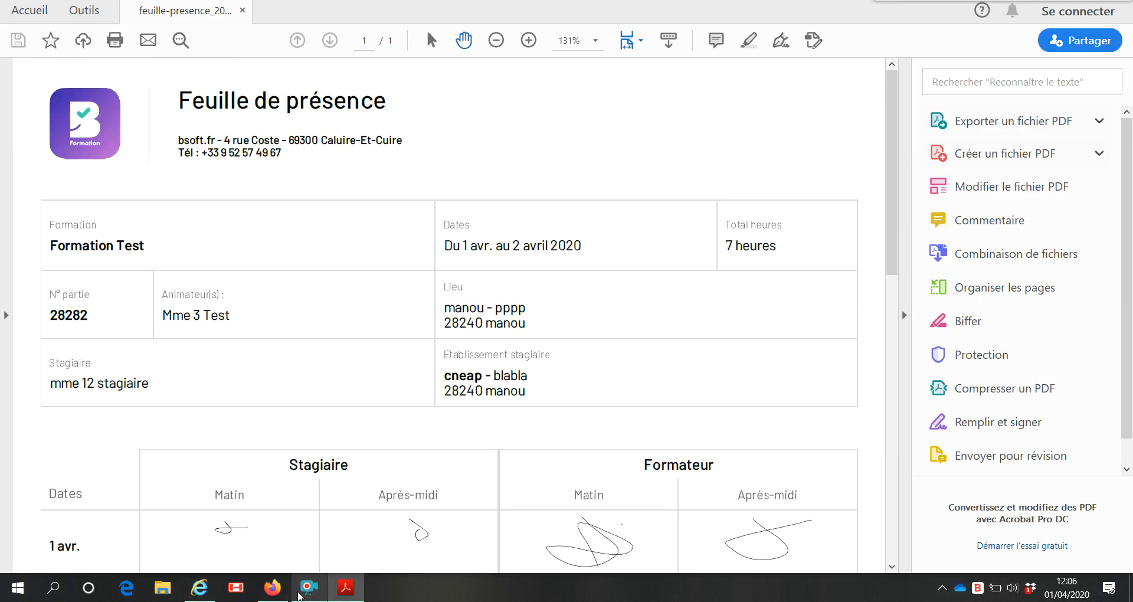
key("alt+Tab")
scroll(537, 300, "up", 4)
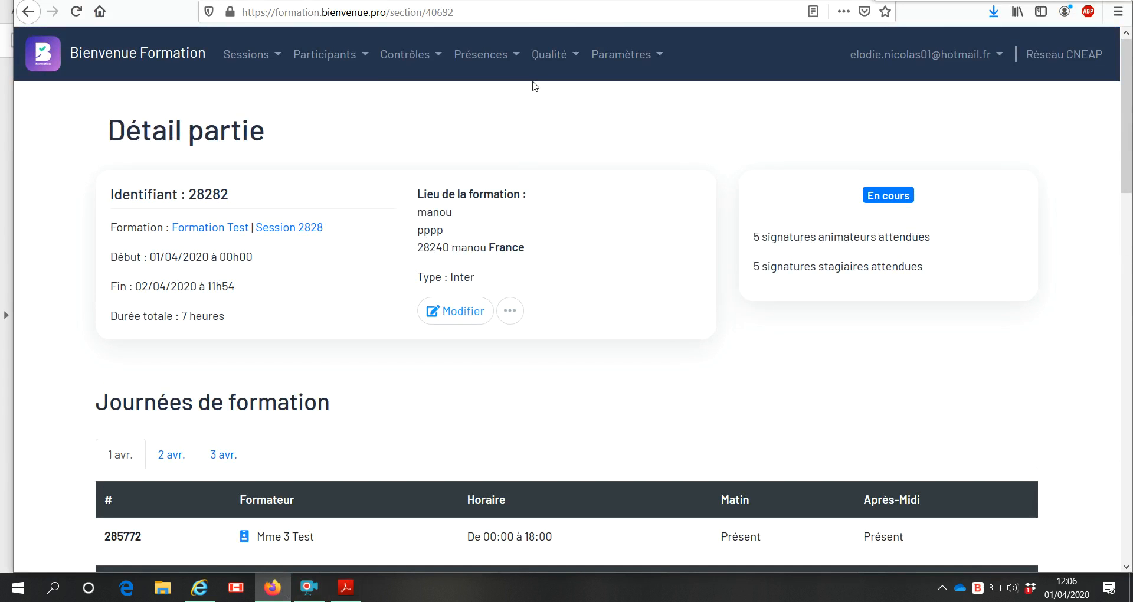
Review today's session dashboard and the partie anomalies report, which shows zero anomalies.
left_click(417, 56)
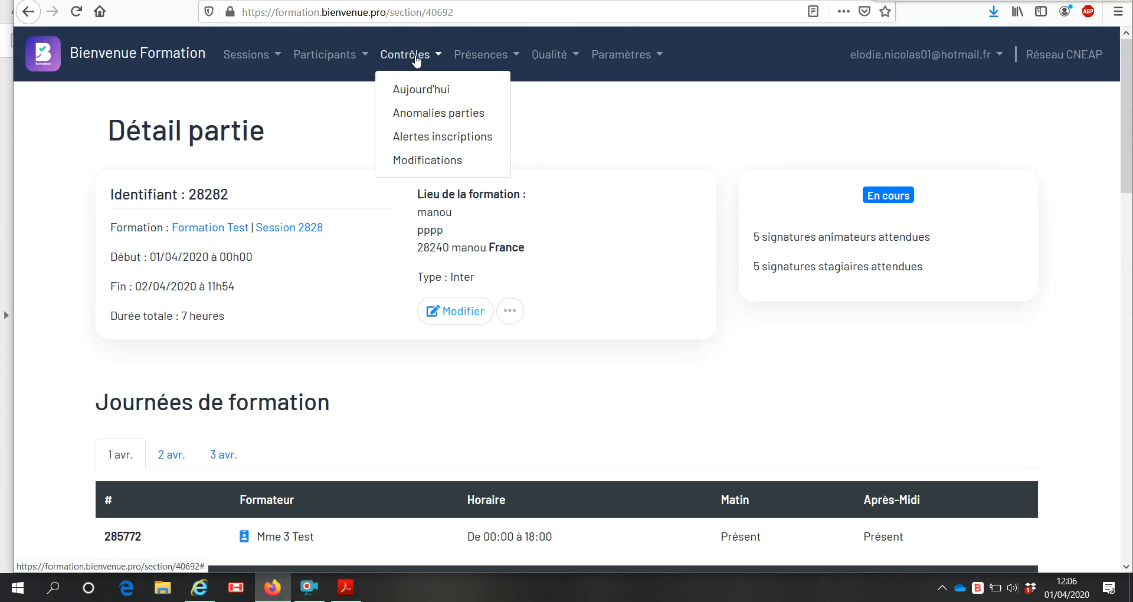
left_click(431, 89)
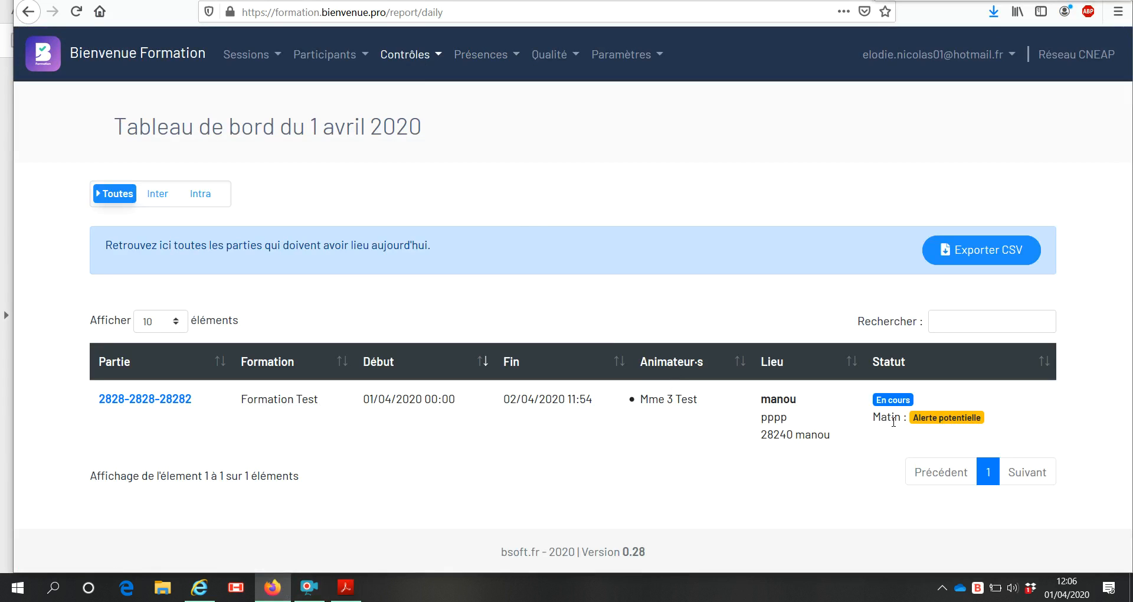
left_click(418, 56)
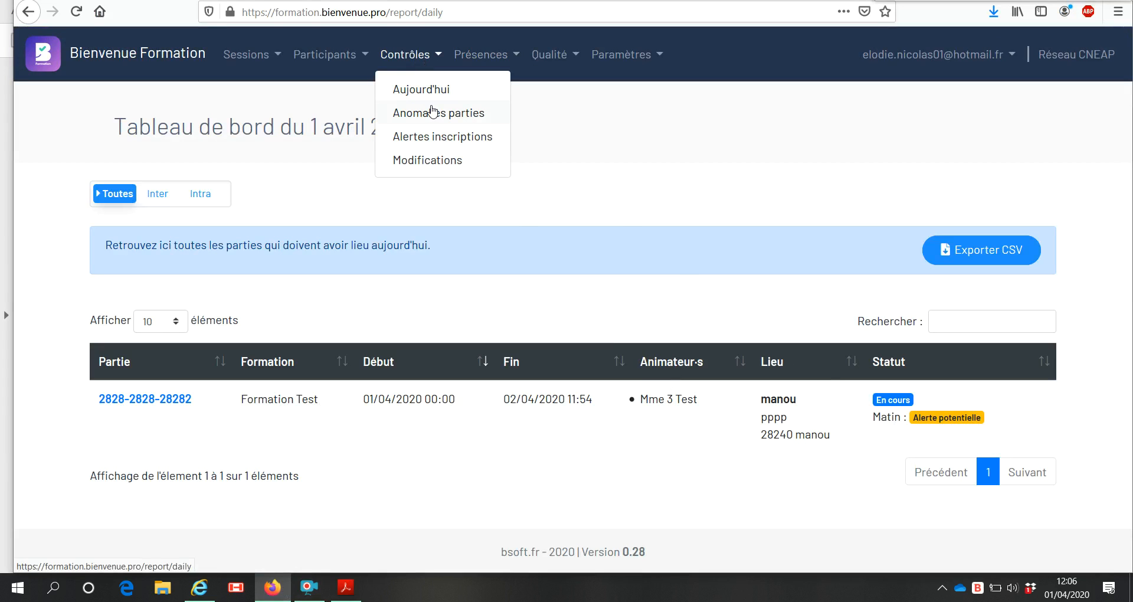
left_click(437, 118)
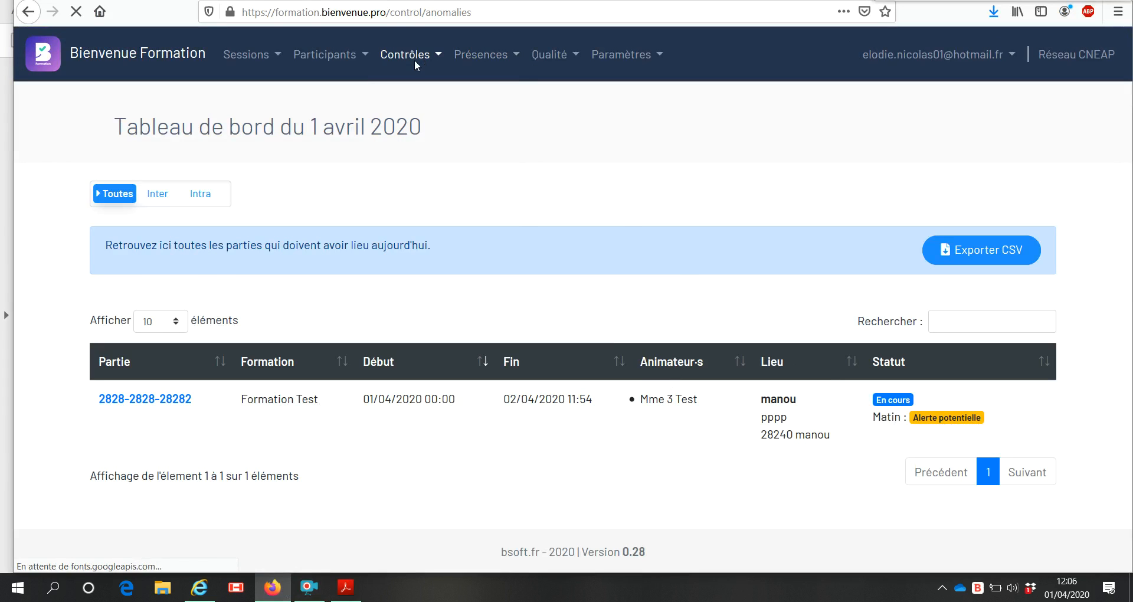
left_click(416, 59)
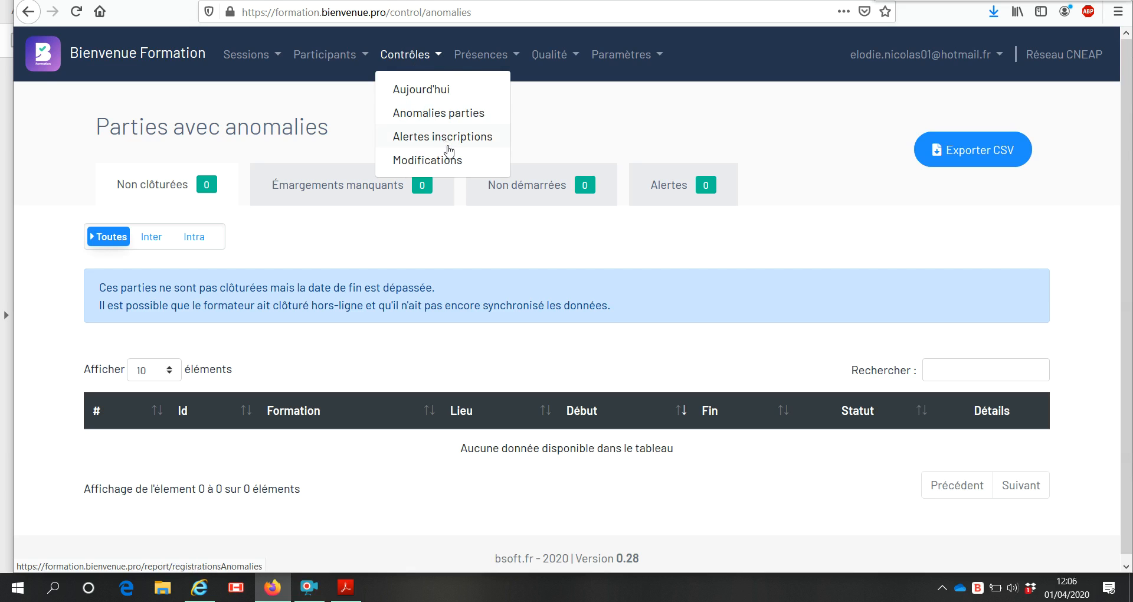
Check the empty absence reports, then go to the Feuilles de présence export page.
left_click(479, 56)
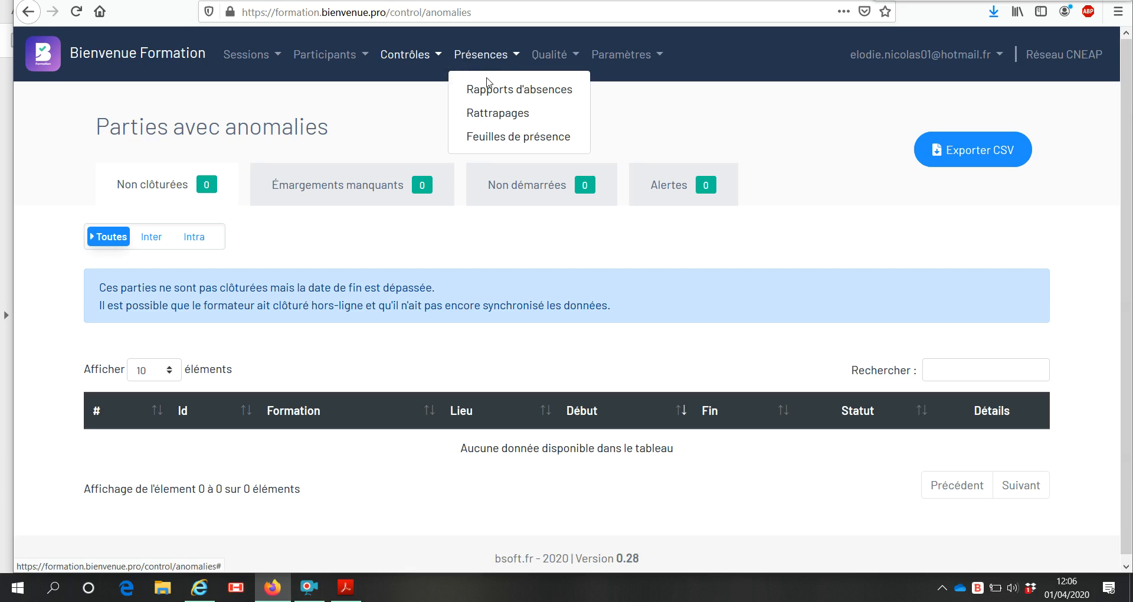
left_click(495, 90)
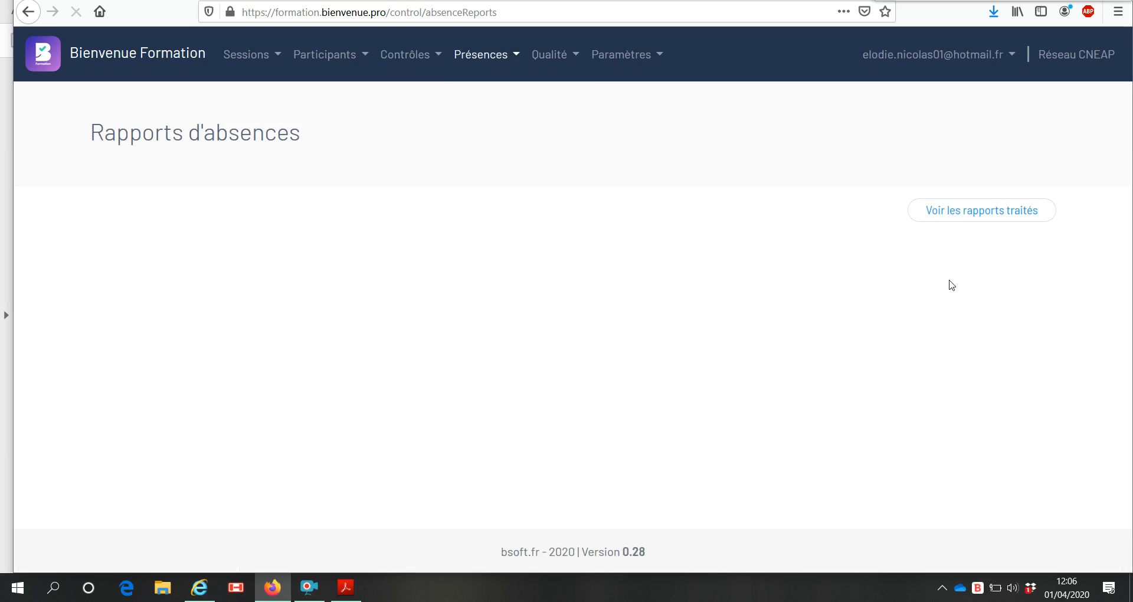
left_click(486, 59)
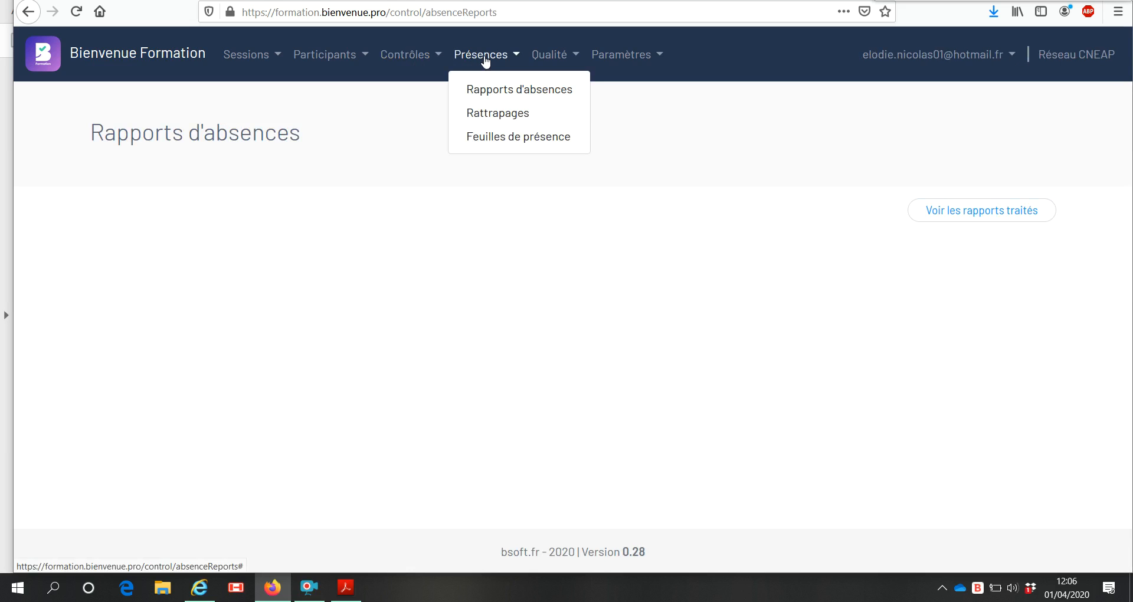
left_click(515, 138)
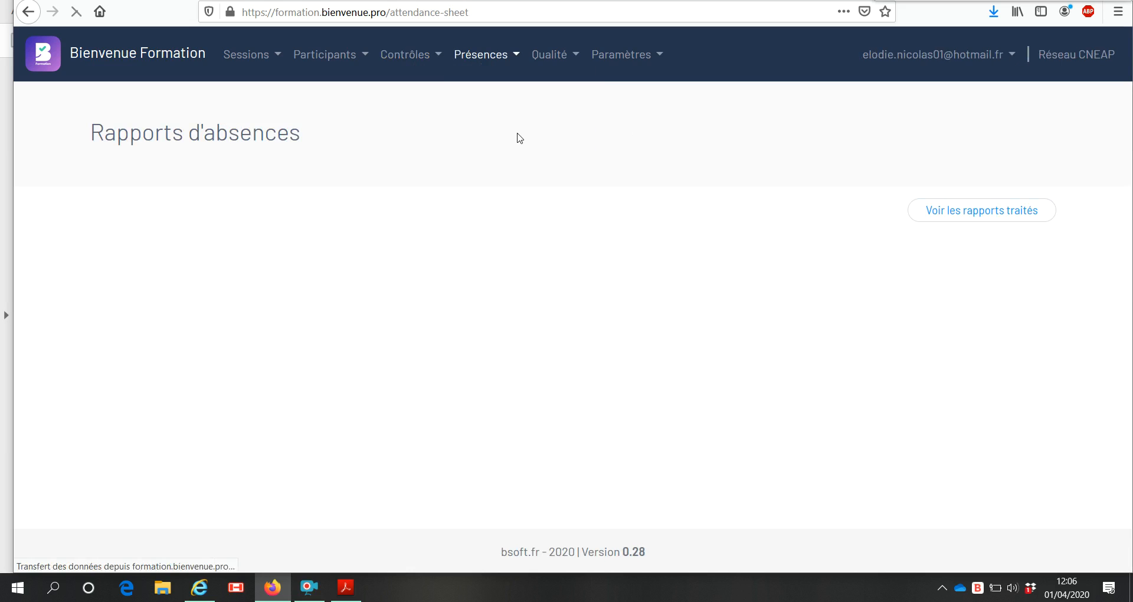
Filter the export by training Formation Test - 2828 and the test animateur 112.
left_click(258, 282)
type("tes")
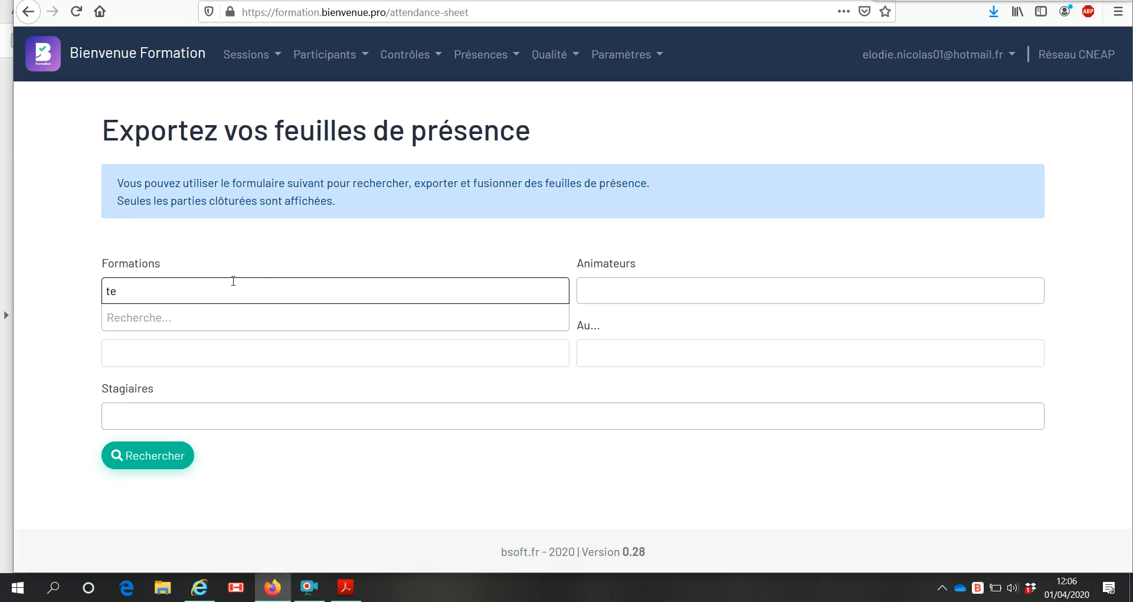
left_click(219, 325)
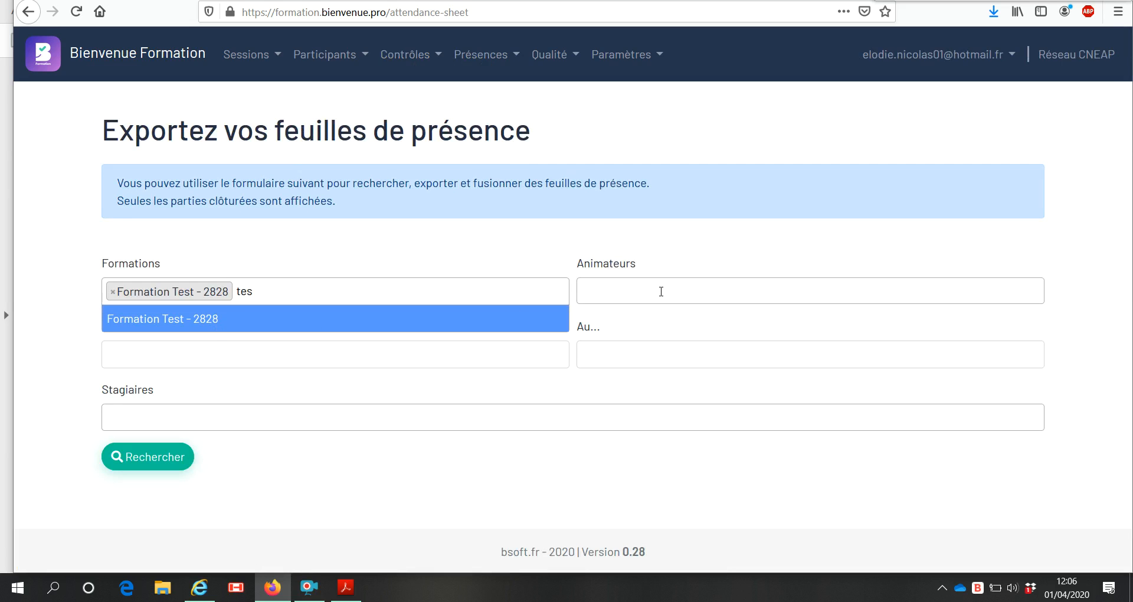
left_click(661, 291)
type("te")
left_click(616, 317)
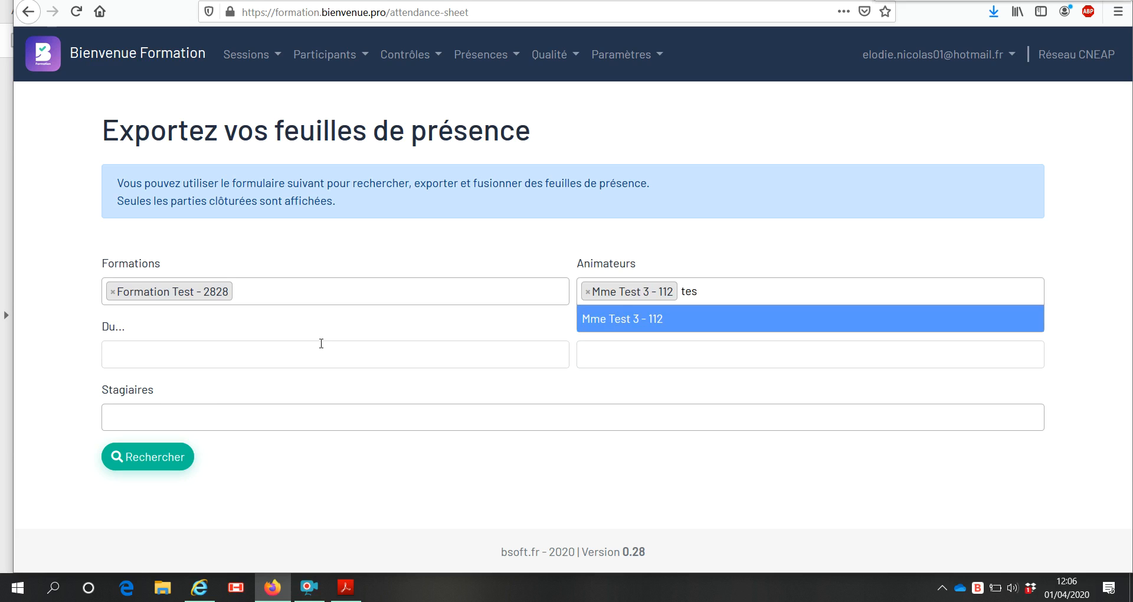
Open and close the Du date picker, leaving the date range empty.
left_click(186, 353)
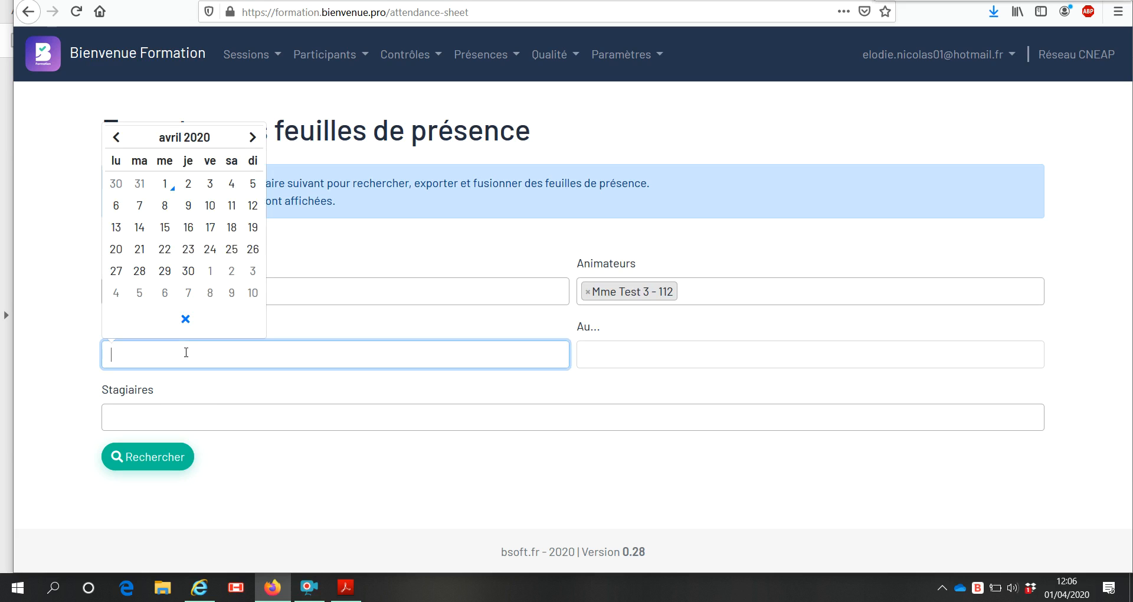
left_click(293, 455)
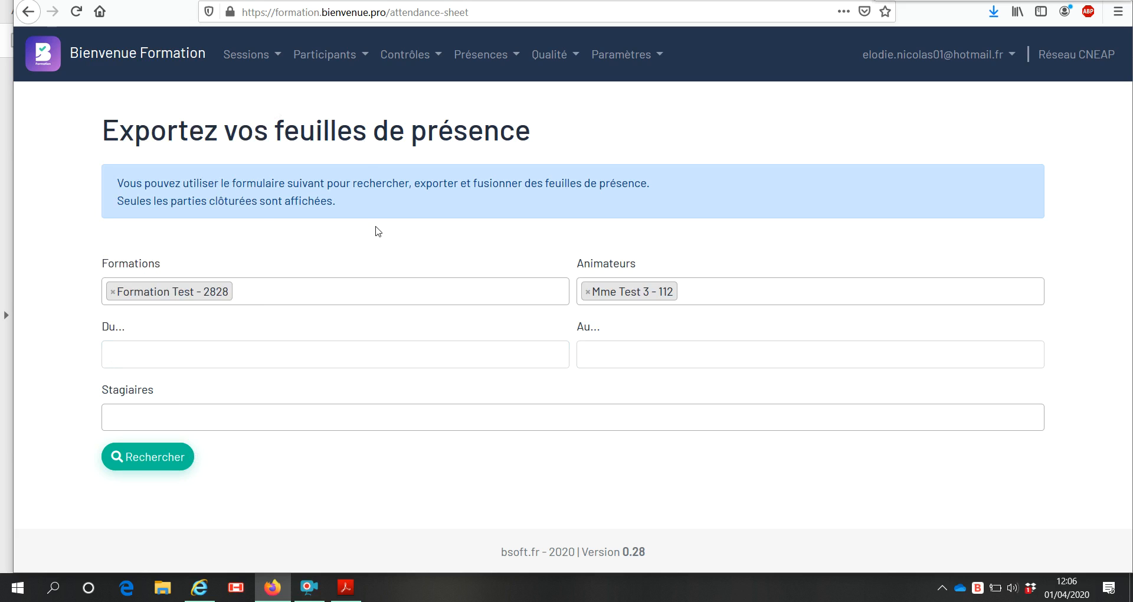
left_click(553, 56)
left_click(571, 57)
left_click(575, 58)
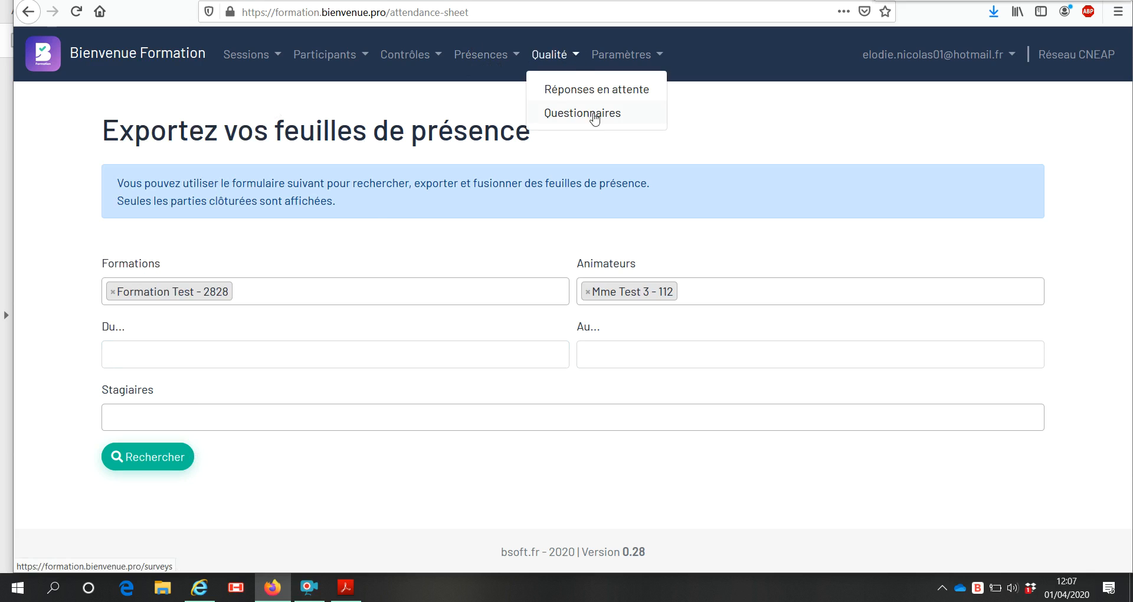
left_click(574, 54)
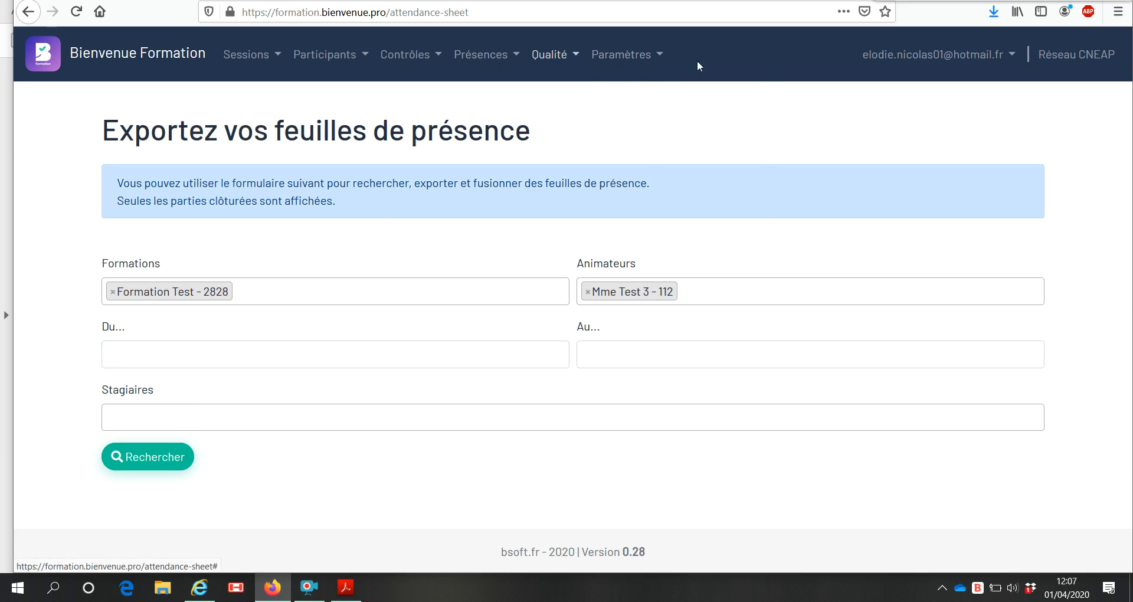
left_click(641, 54)
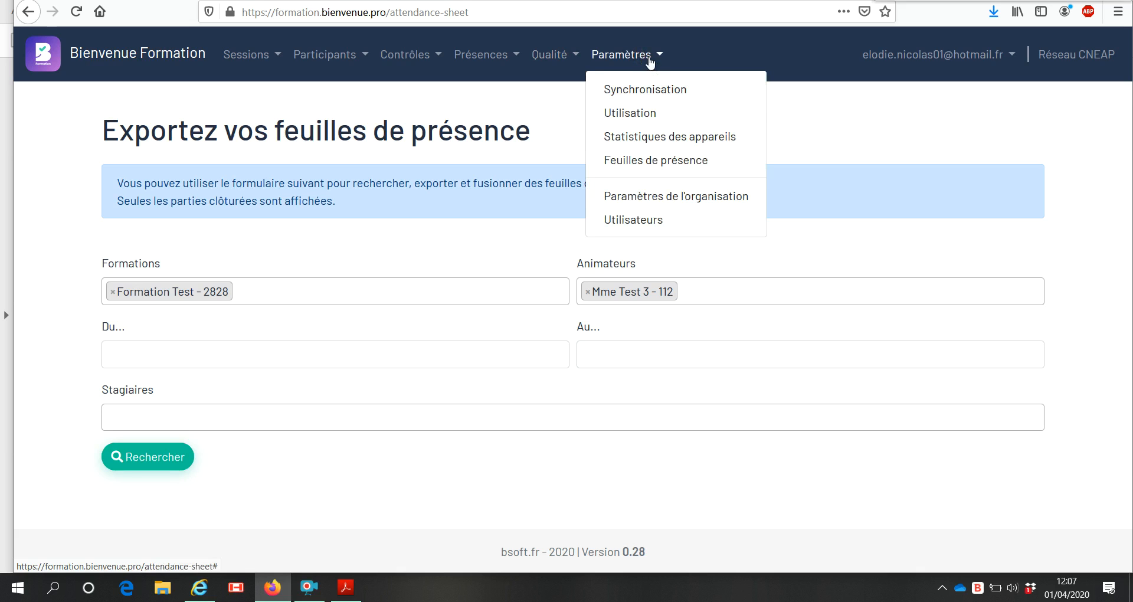
left_click(650, 57)
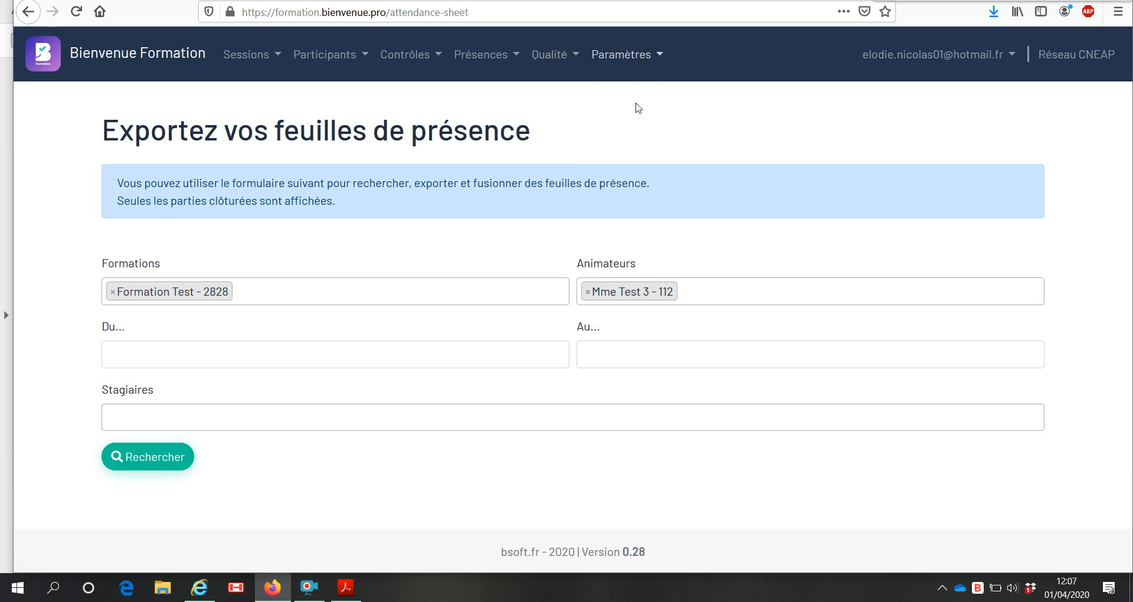